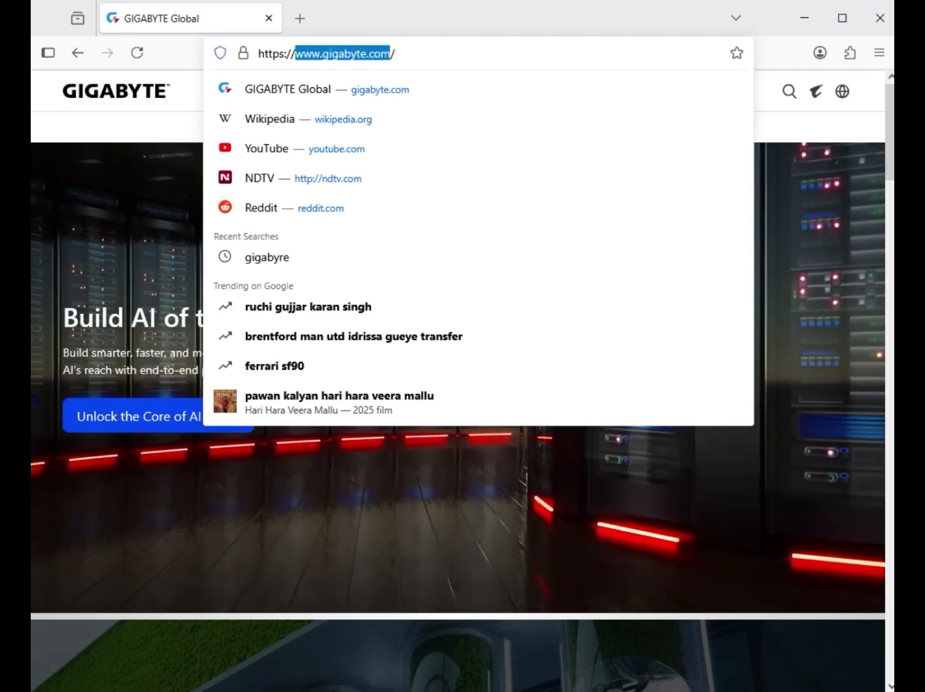
Search the GIGABYTE website for the motherboard model B550 AORUS ELITE AX V3.
click(168, 135)
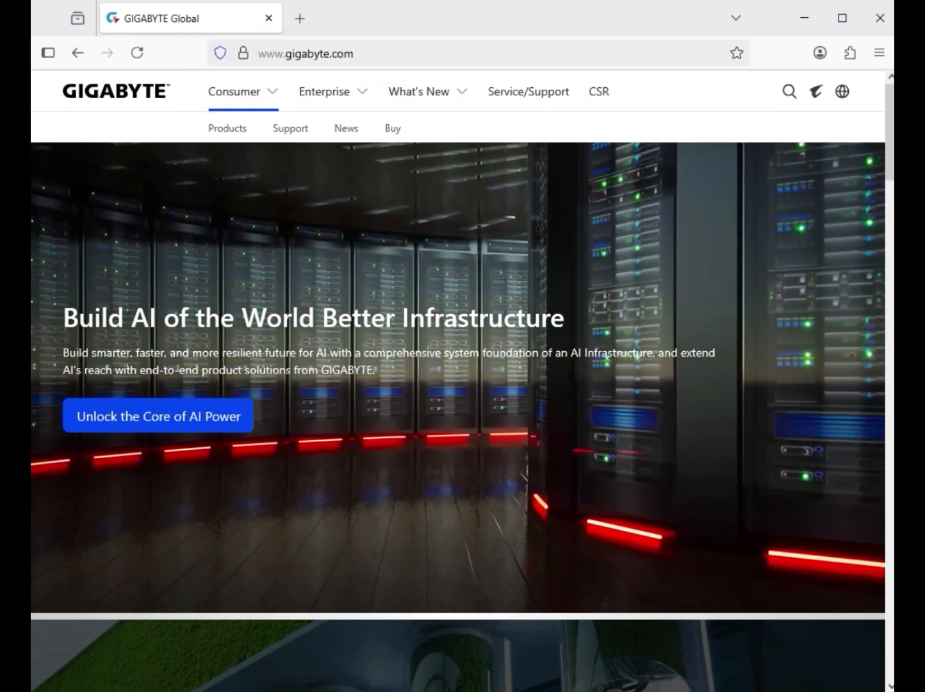
click(789, 92)
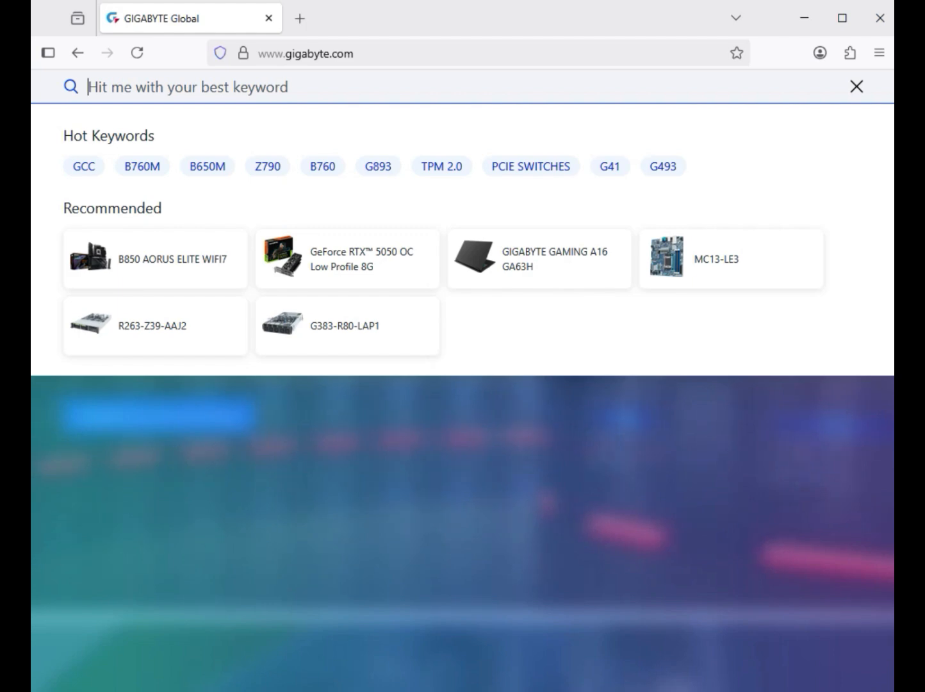
text(B550 AORUS ELITE AX V3)
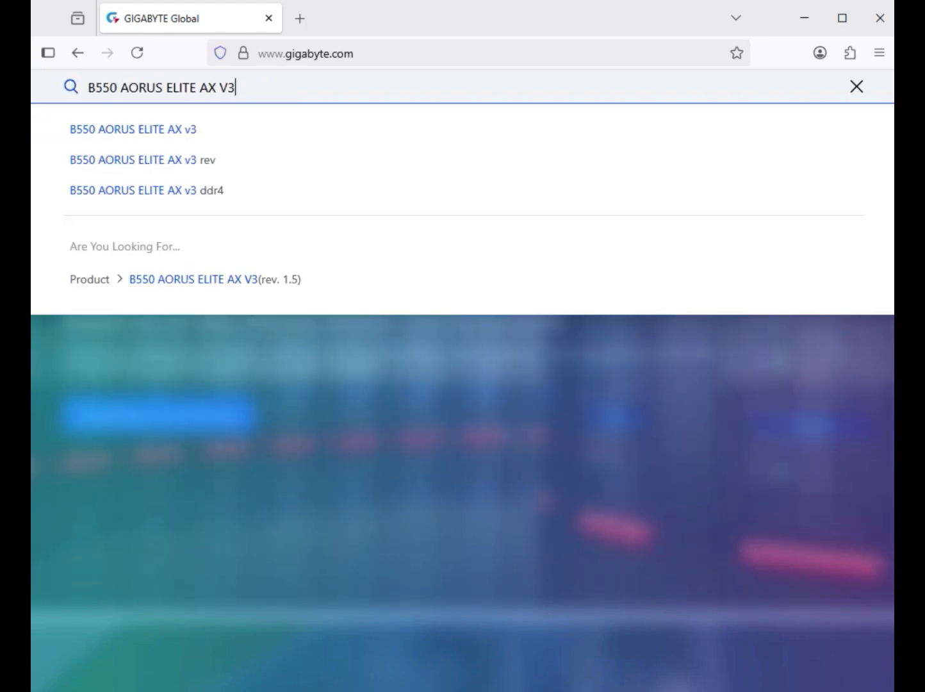
key(Return)
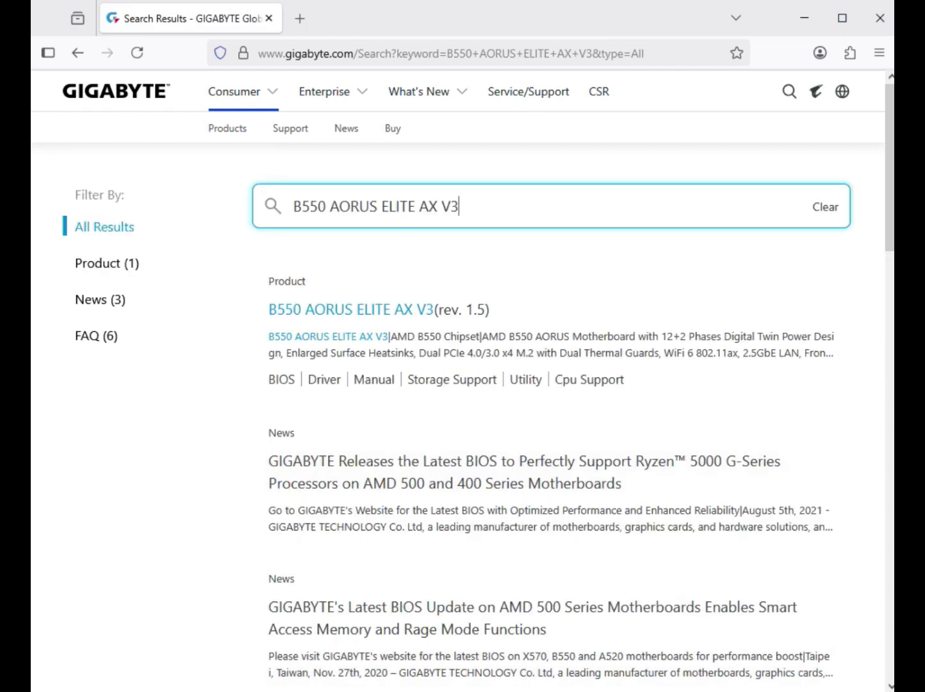
Limit the search results to products and open the support page of the B550 AORUS ELITE AX V3 (rev. 1.5).
click(107, 263)
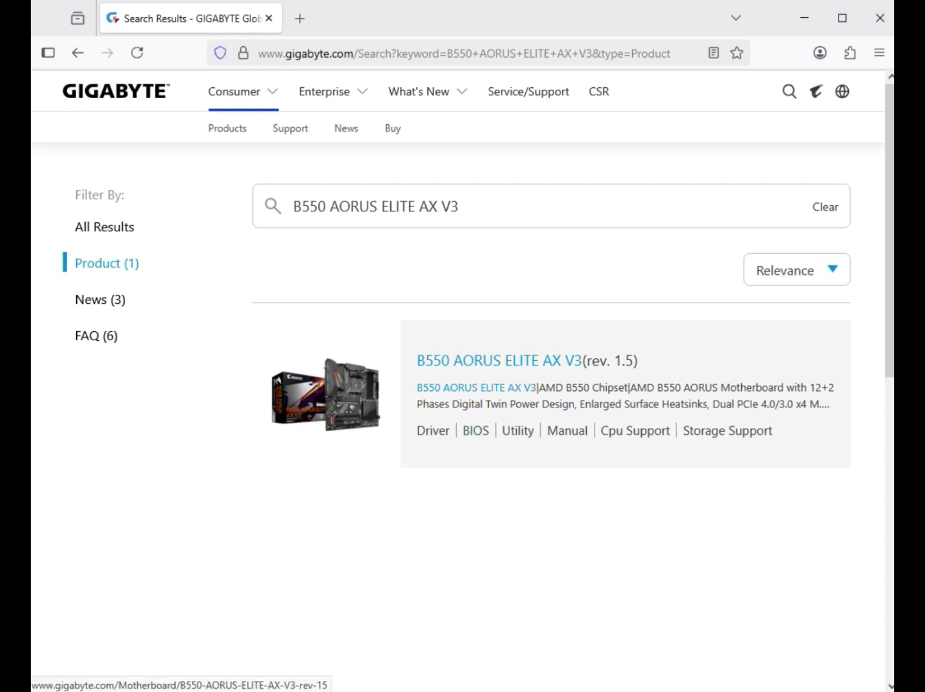
click(326, 394)
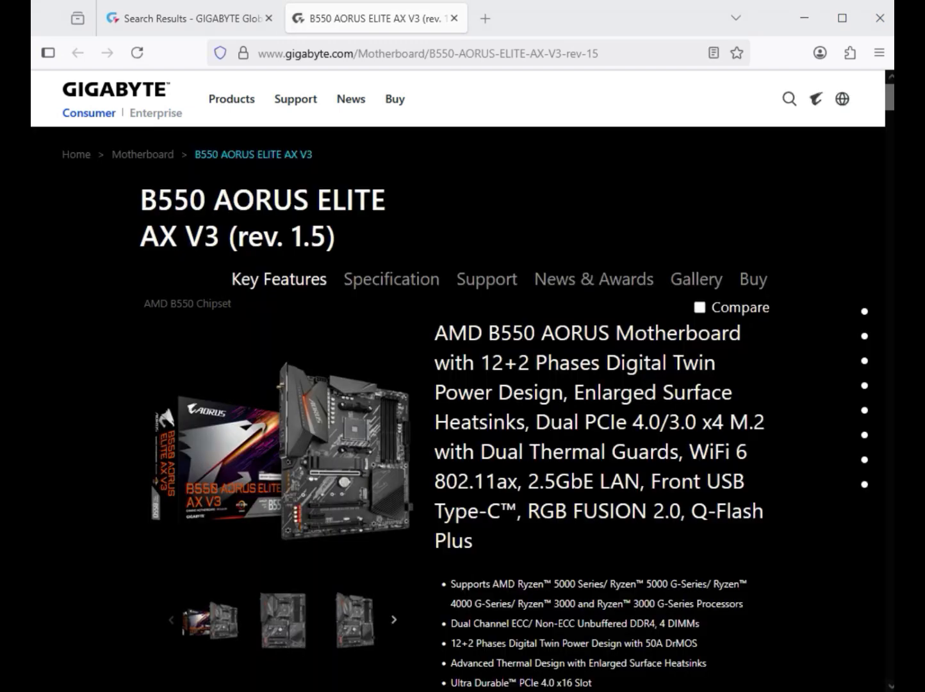
click(487, 279)
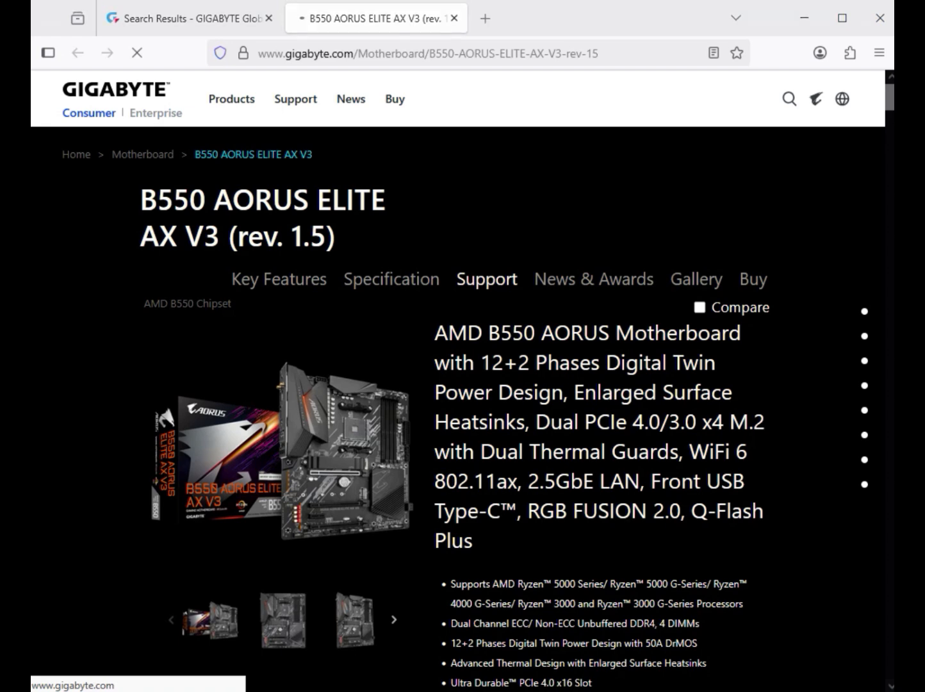
Filter the drivers by Windows 11 64bit and download the Realtek HD Audio Driver, version 6.0.9235.1.
click(279, 394)
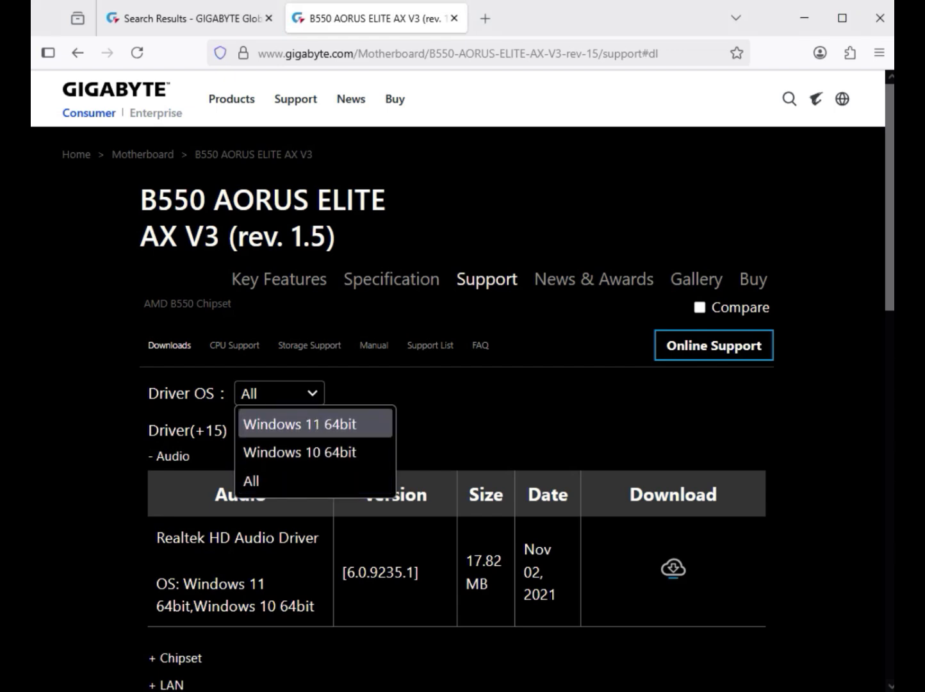
key(Return)
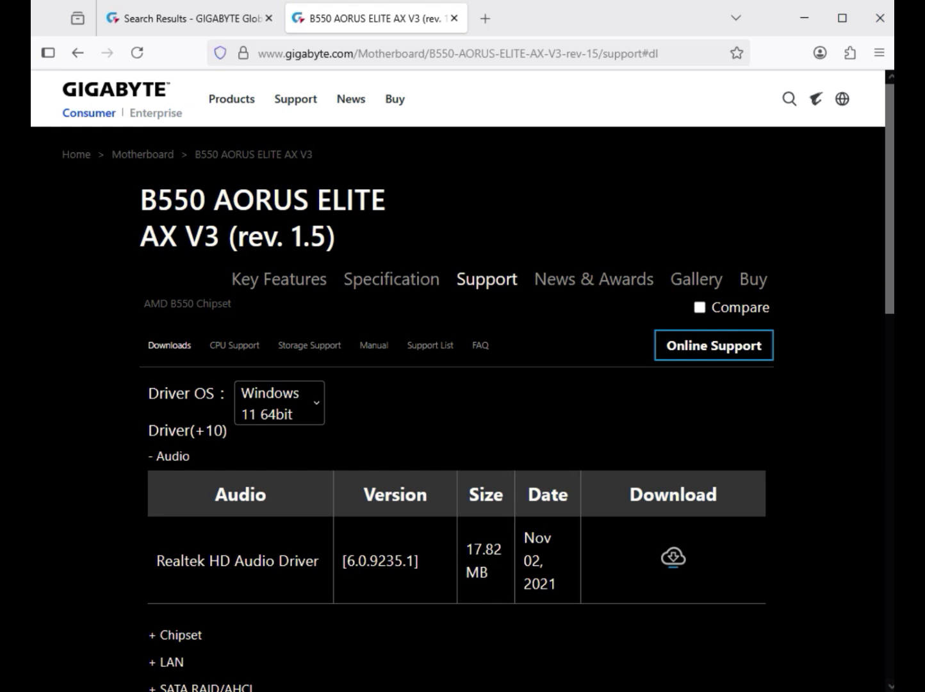
drag(191, 456, 153, 456)
drag(164, 560, 318, 561)
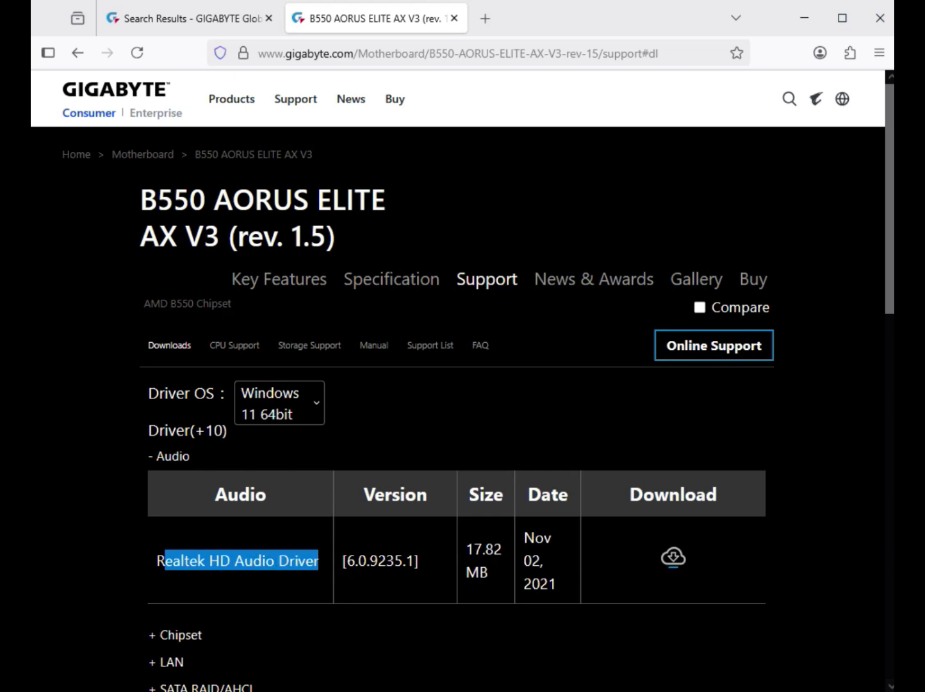
click(673, 558)
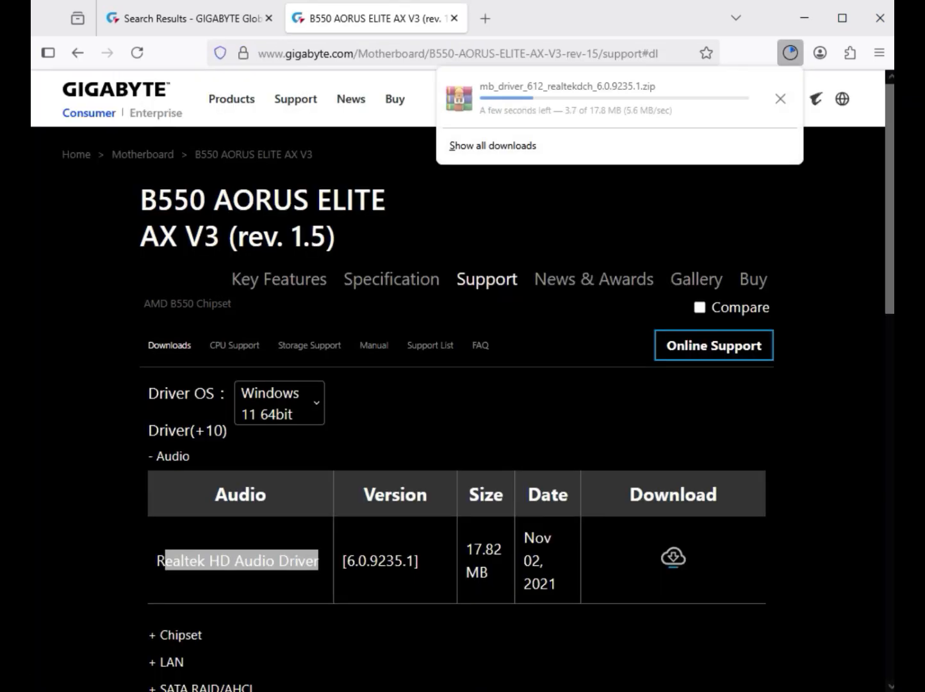
Download the AMD Chipset Driver, version 5.11.02.217, from the Chipset drivers.
scroll(448, 385, down, 5)
drag(203, 330, 284, 370)
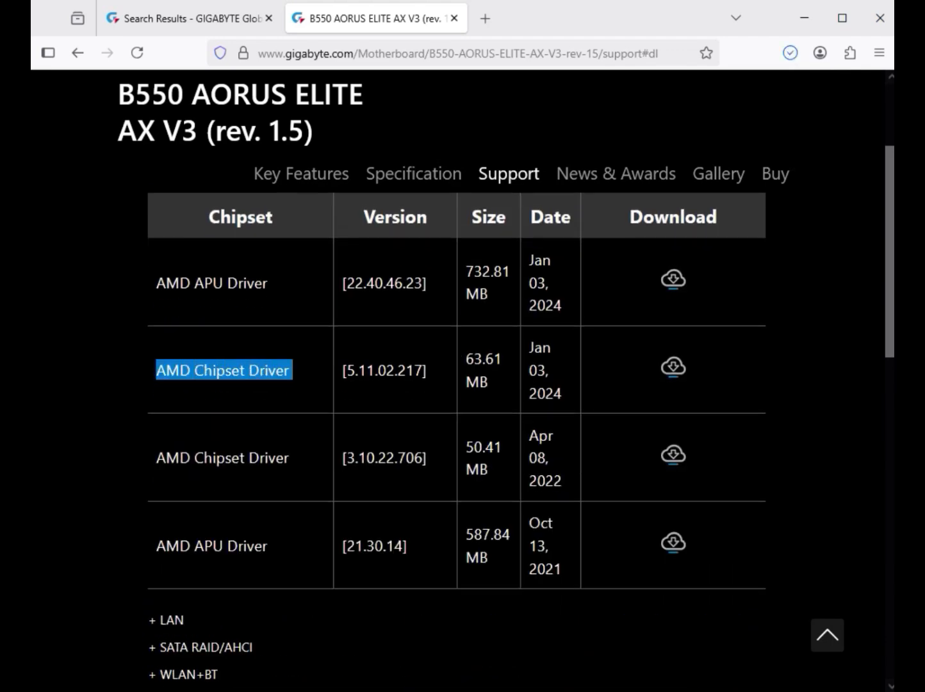
click(673, 367)
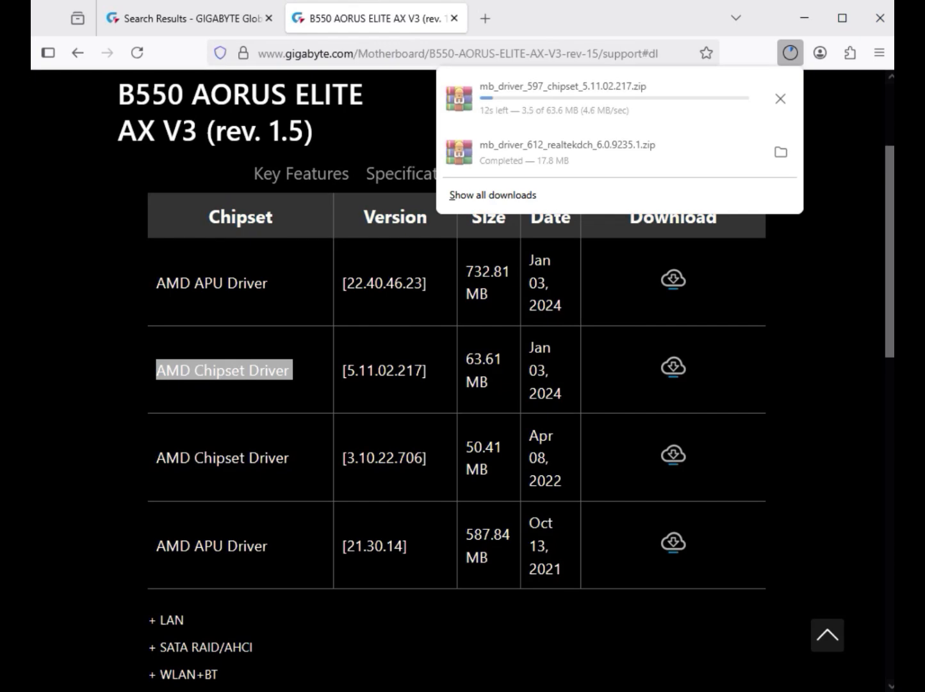
Expand the LAN drivers and download the Realtek LAN Driver, version 11.16.1123.2023.
scroll(674, 368, down, 3)
double_click(168, 452)
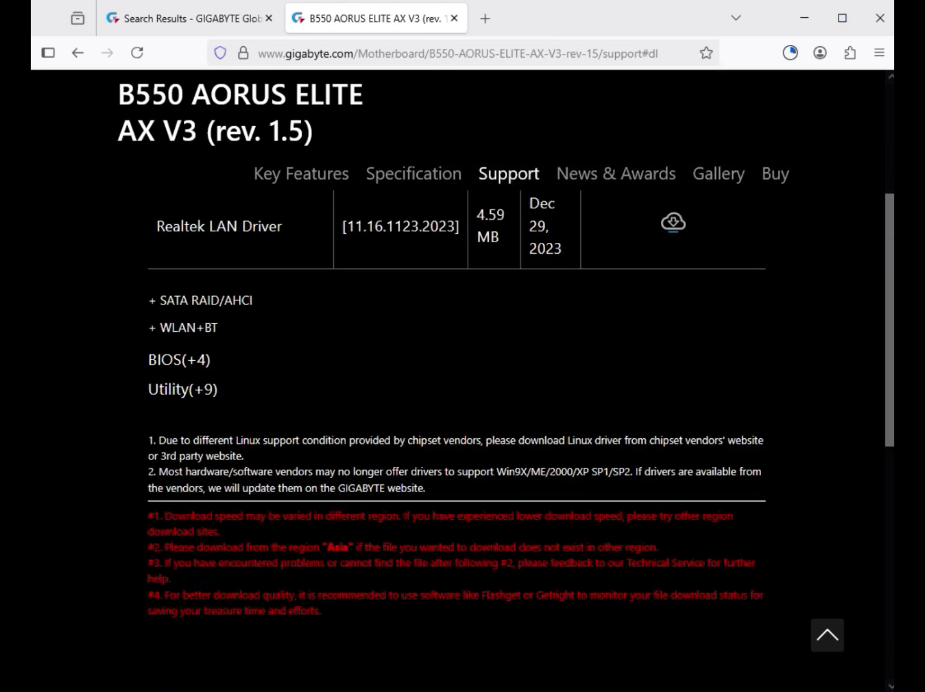
scroll(458, 380, up, 5)
scroll(457, 381, down, 1)
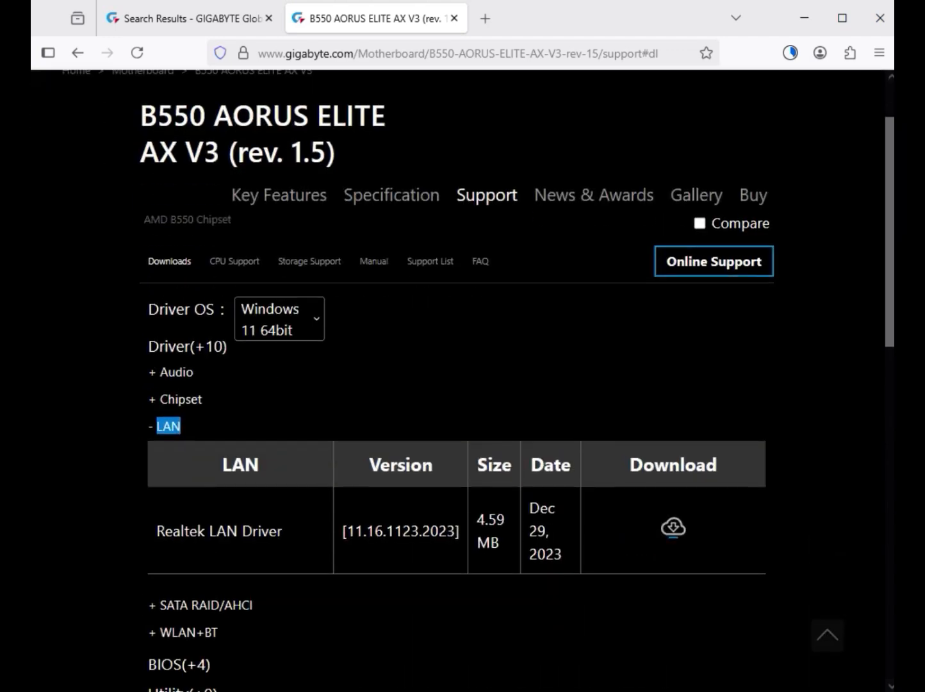
triple_click(219, 531)
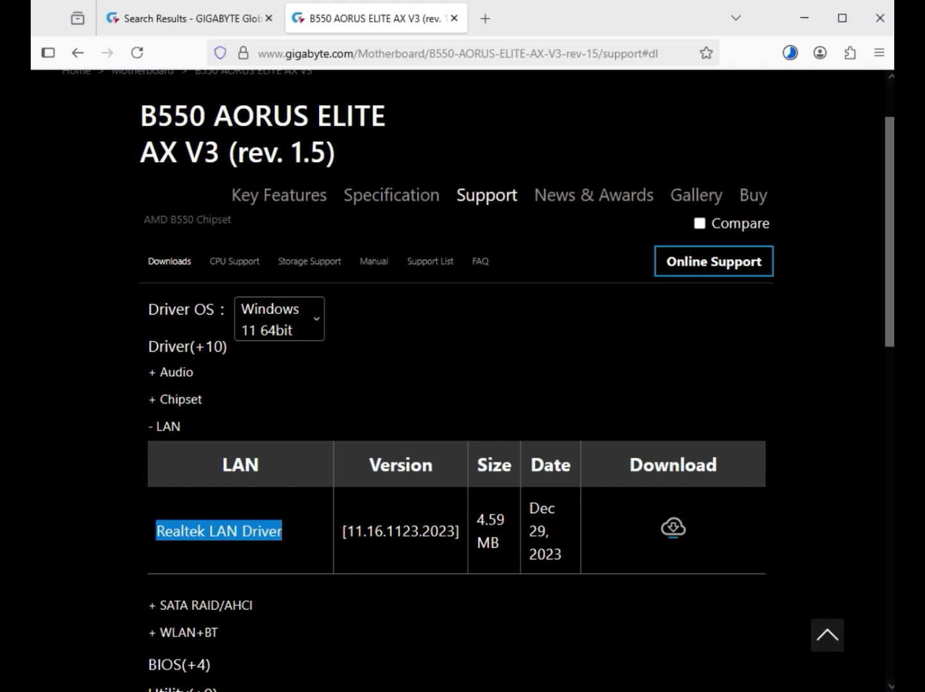
click(219, 531)
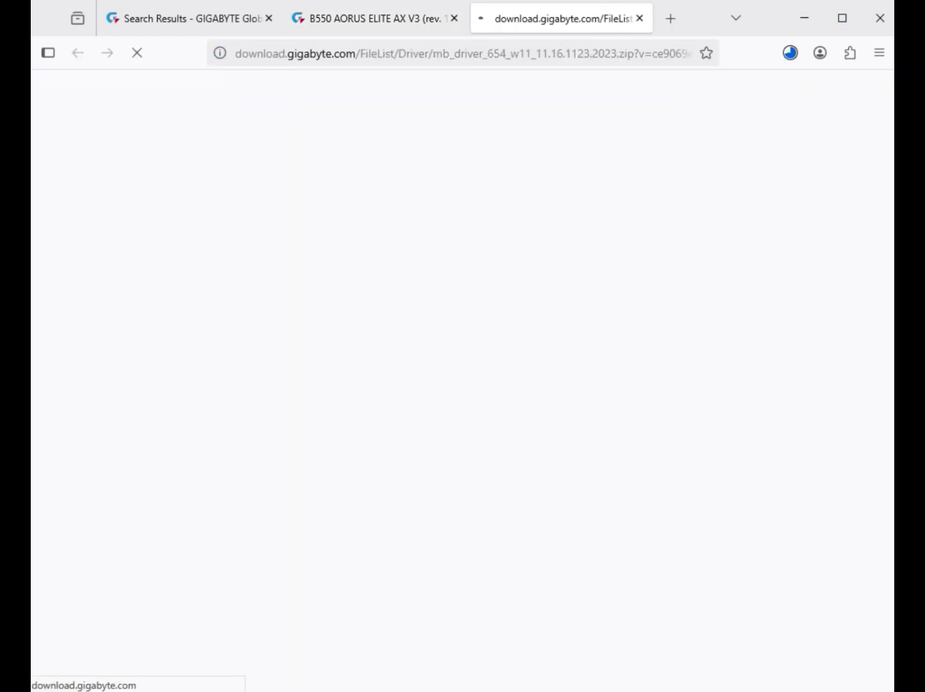
Expand the WLAN+BT drivers and download both the Realtek 8851 Bluetooth driver and the Realtek 8851 WIFI Driver.
scroll(457, 381, down, 3)
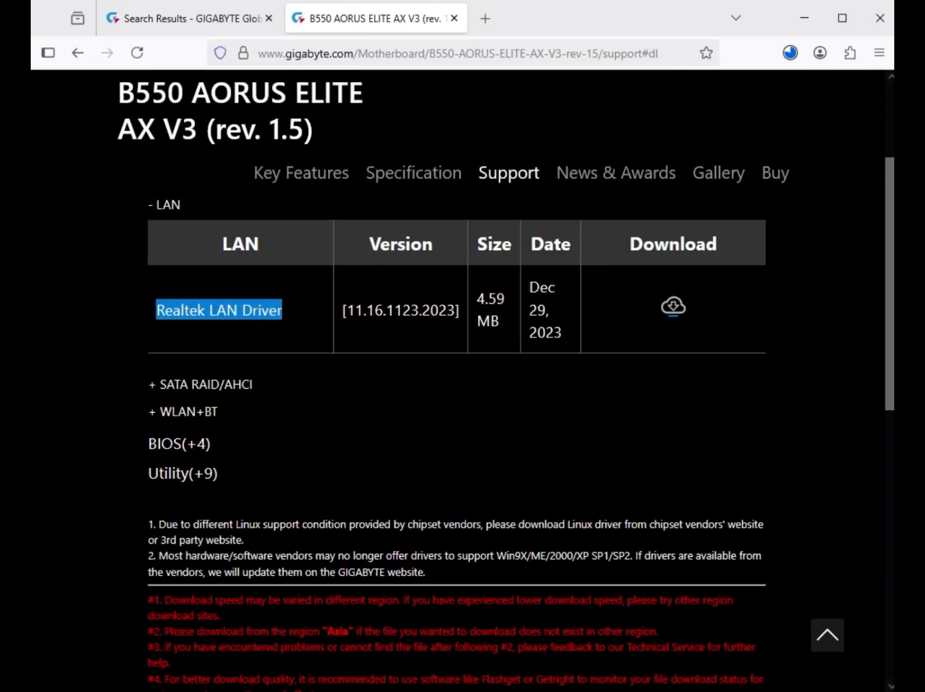
drag(223, 412, 160, 412)
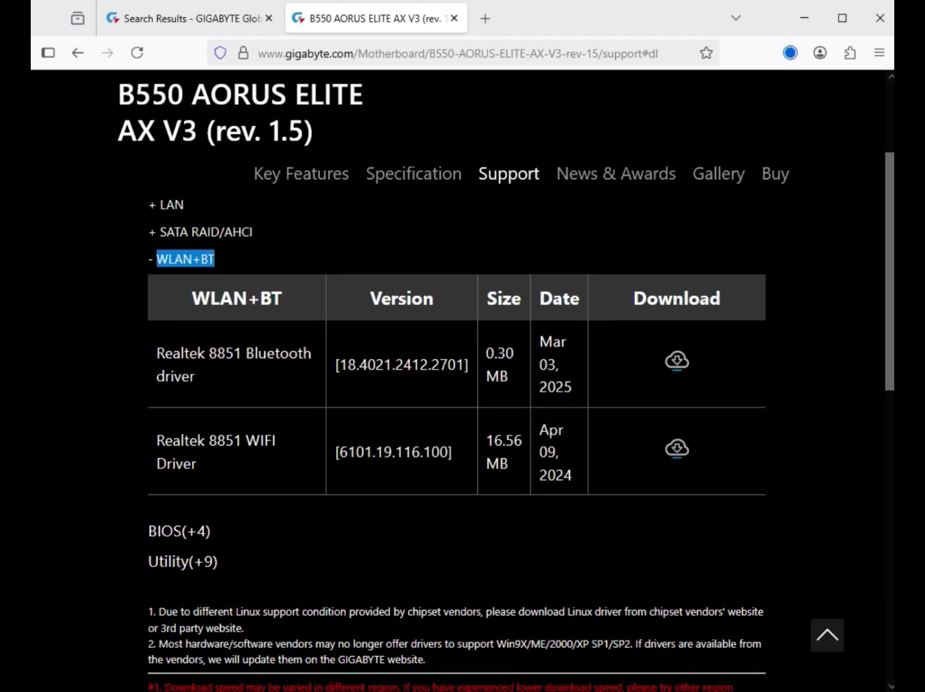
drag(244, 353, 195, 377)
drag(243, 440, 201, 464)
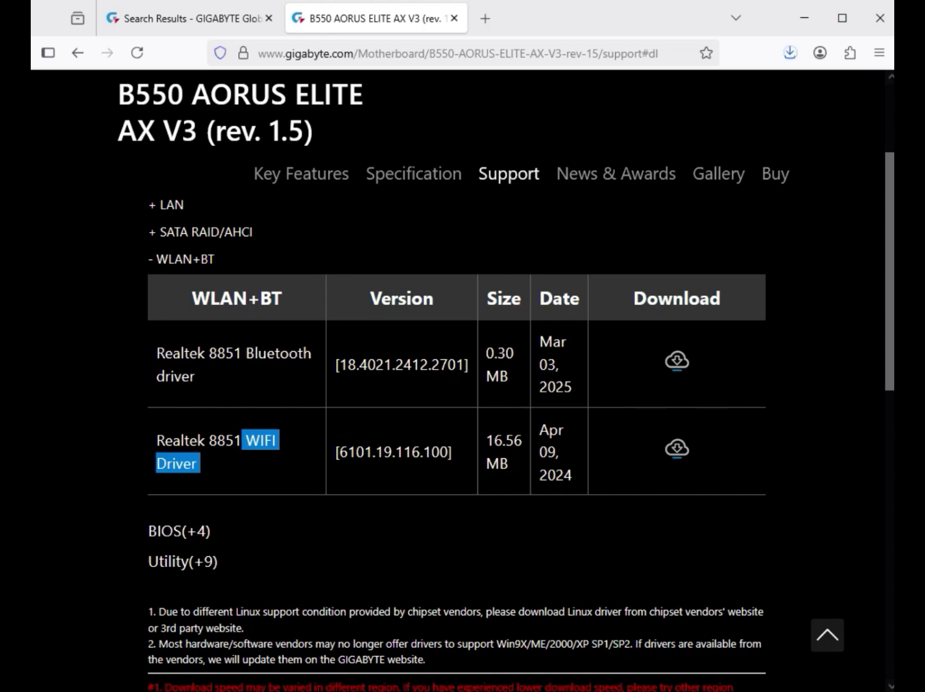
click(677, 360)
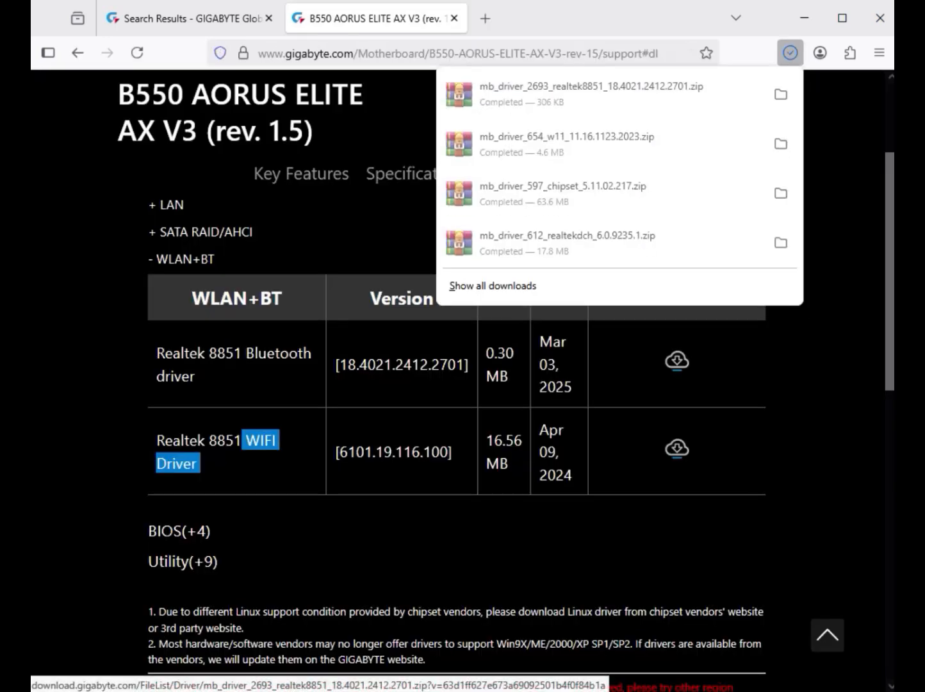
click(678, 447)
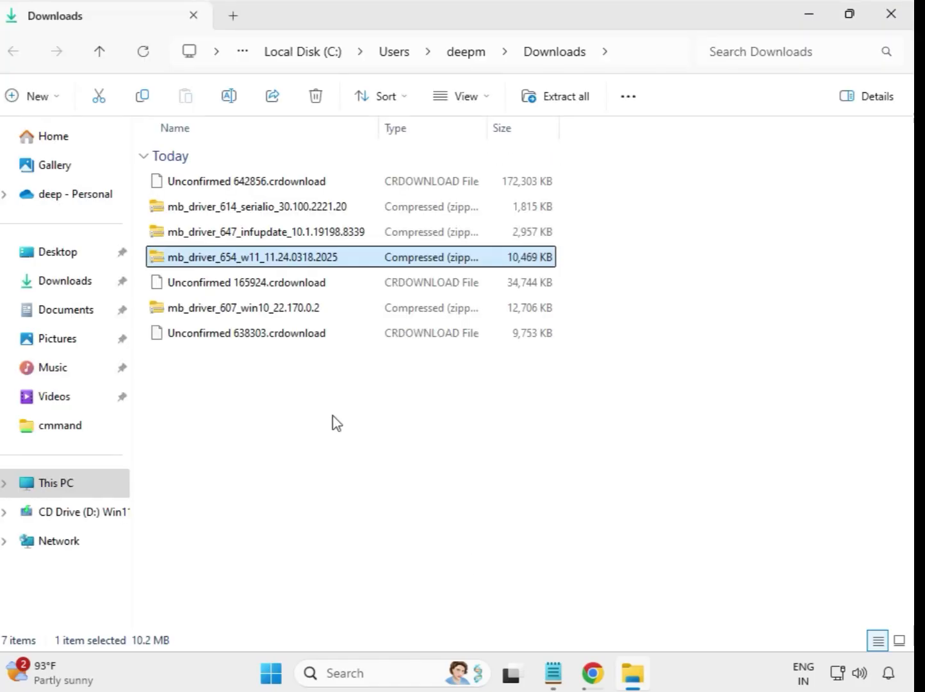
drag(342, 409, 314, 181)
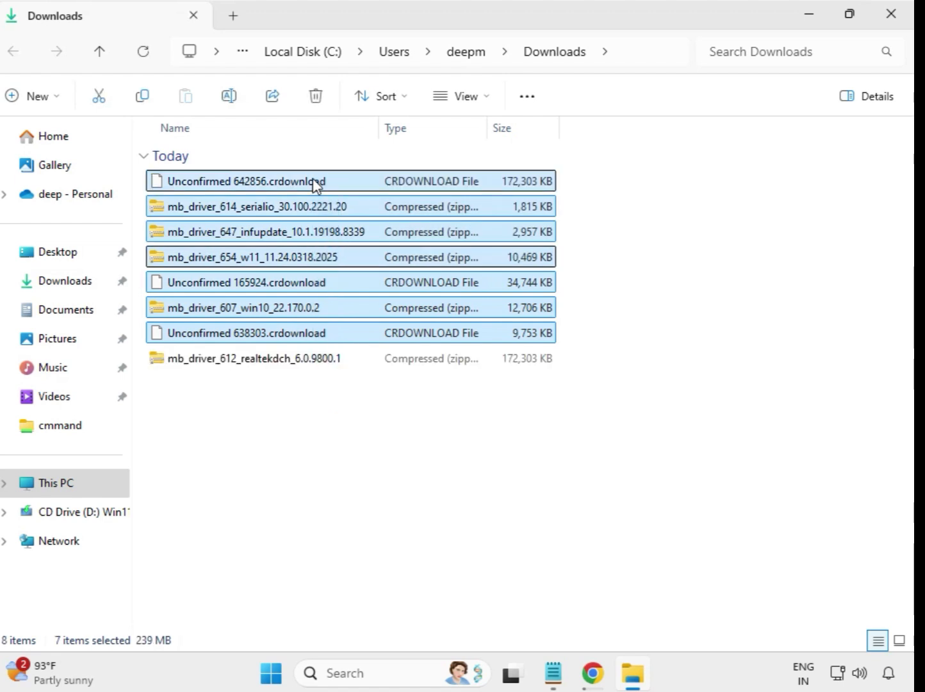
click(497, 428)
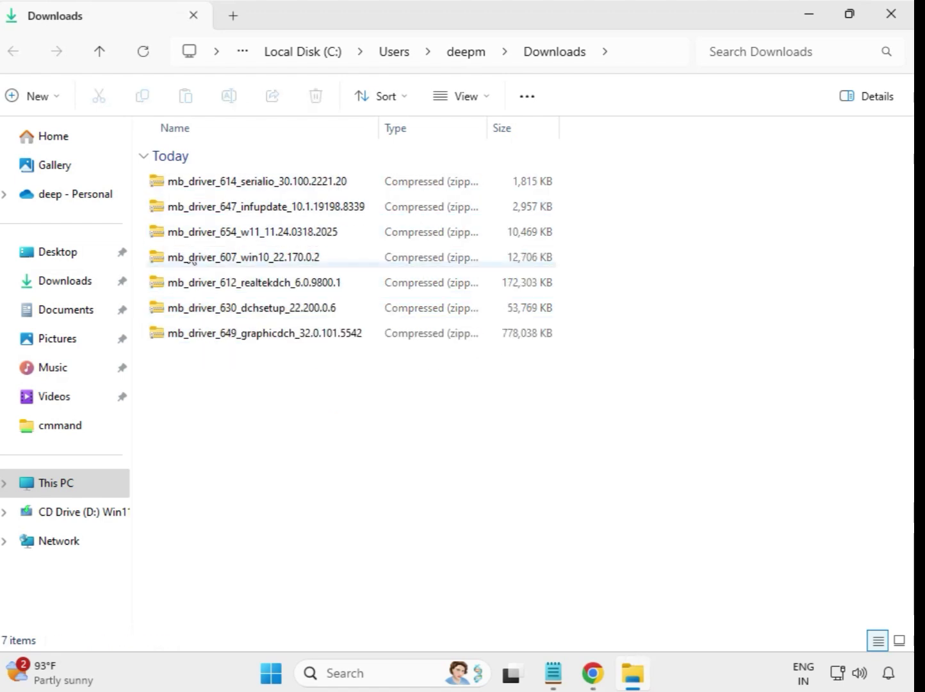
Extract the mb_driver_614_serialio_30.100.2221.20 archive to its default folder in Downloads and close the window showing the extracted files.
click(236, 187)
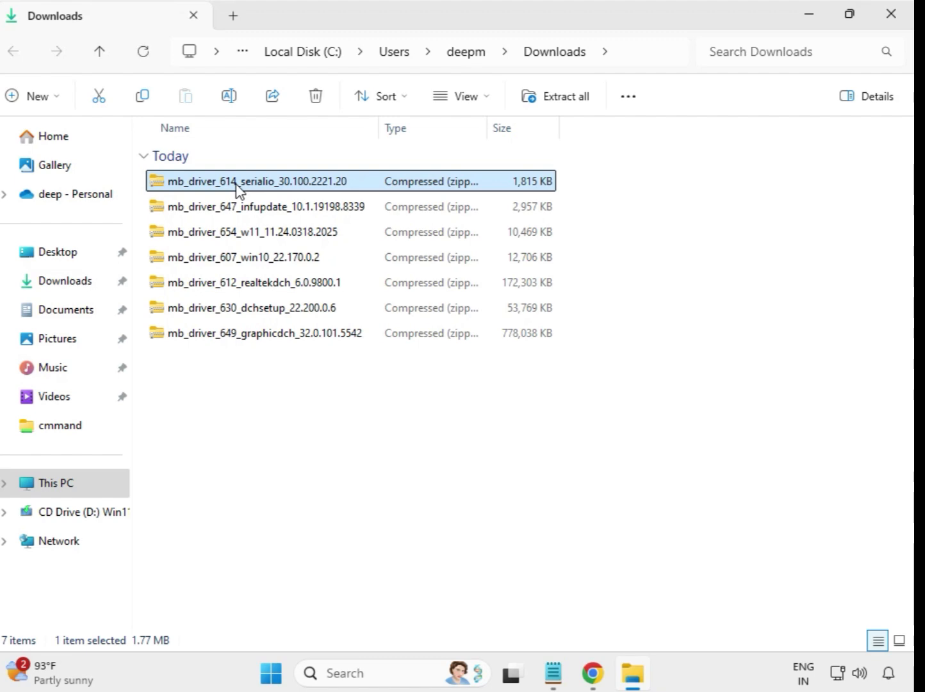
right_click(238, 189)
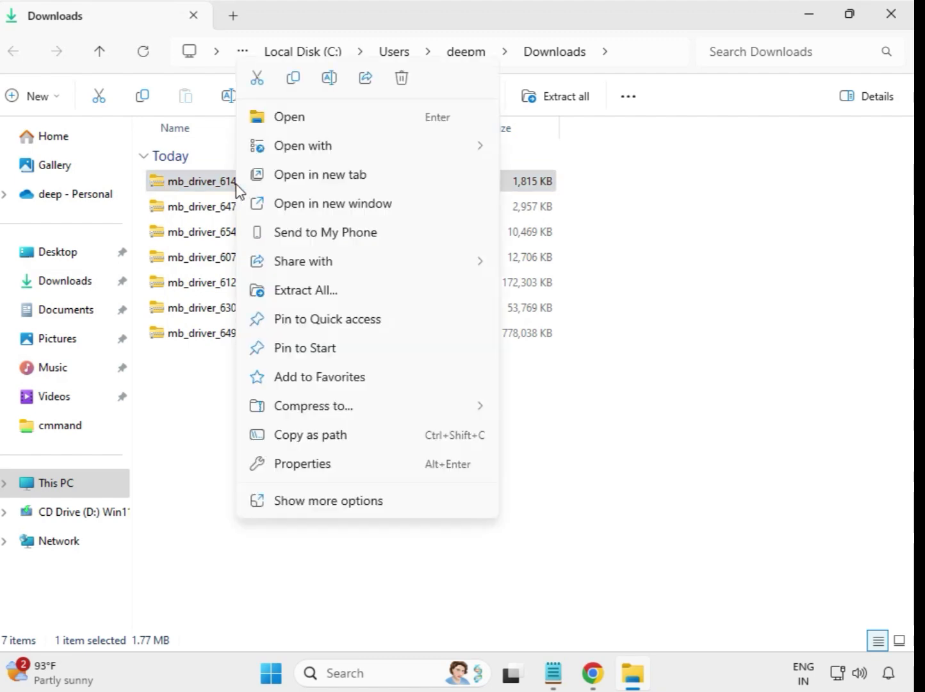
click(312, 297)
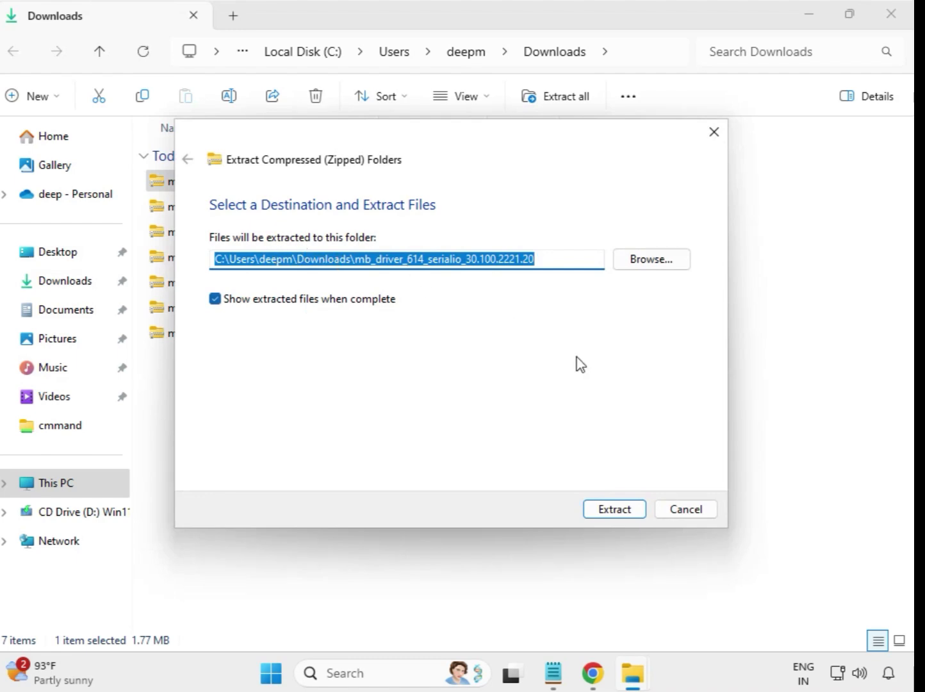
click(625, 511)
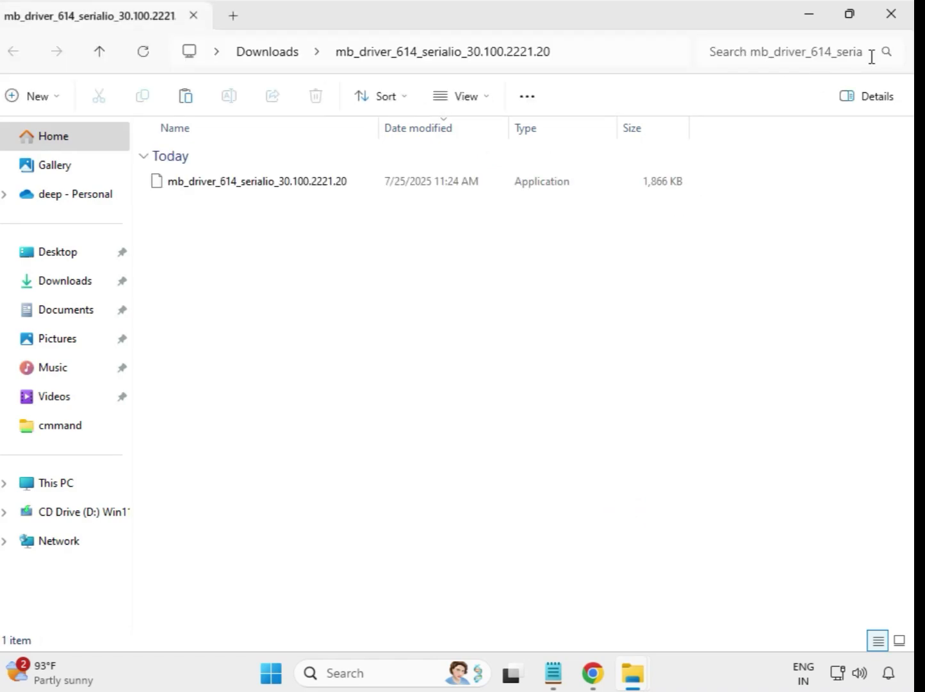
click(892, 14)
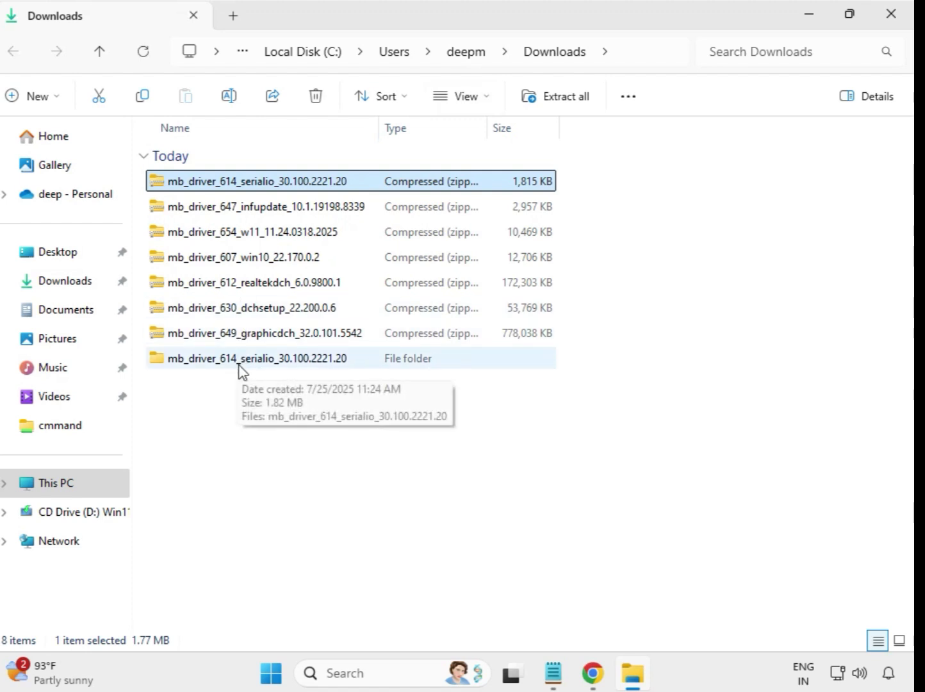
click(193, 365)
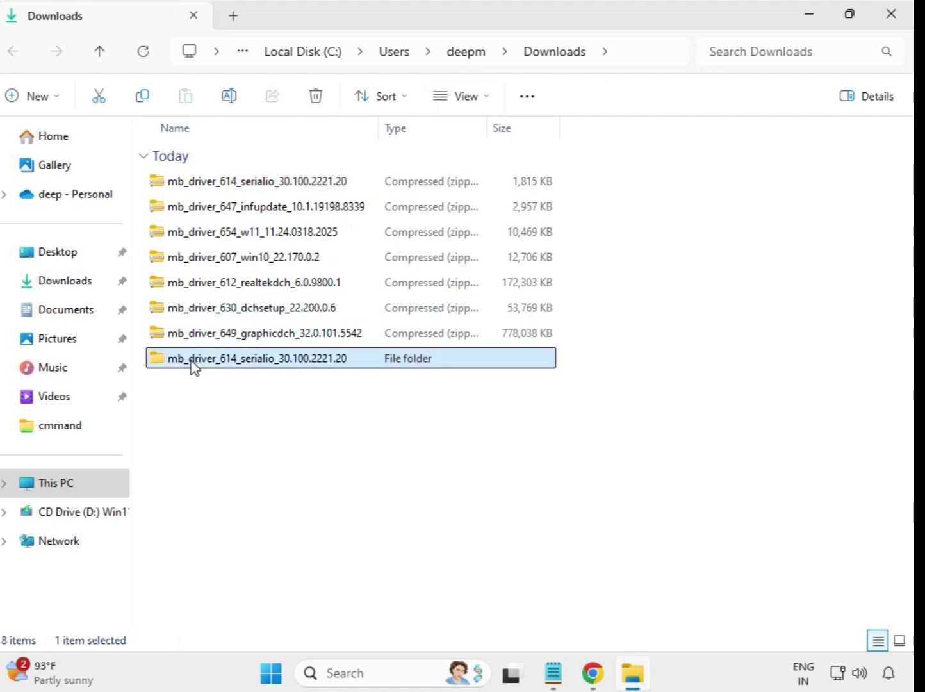
Extract the mb_driver_647_infupdate_10.1.19198.8339 archive to its default folder in Downloads and close the window showing the extracted files.
click(243, 215)
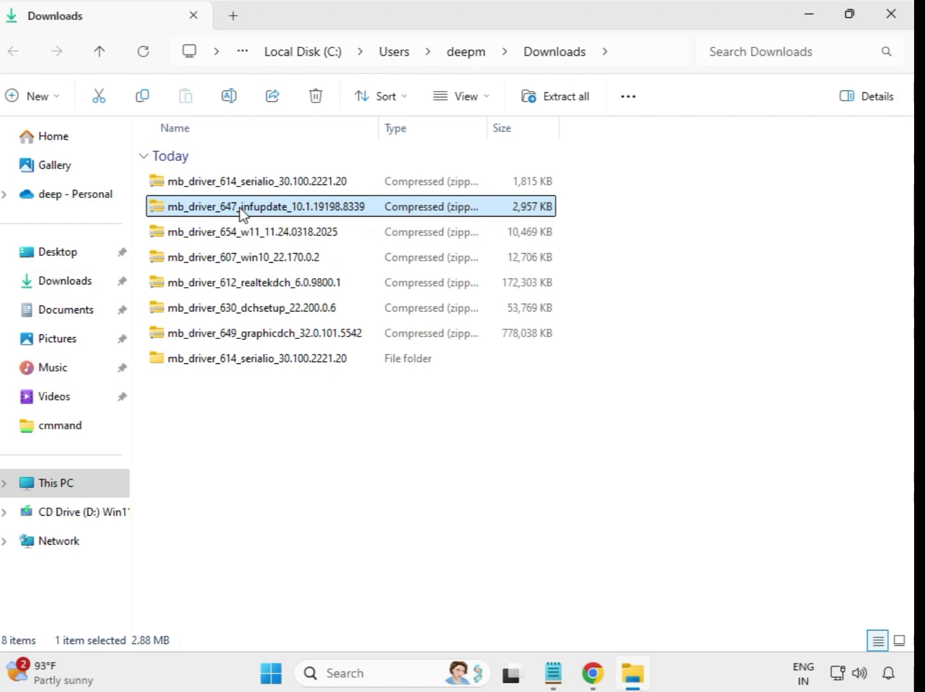
right_click(241, 214)
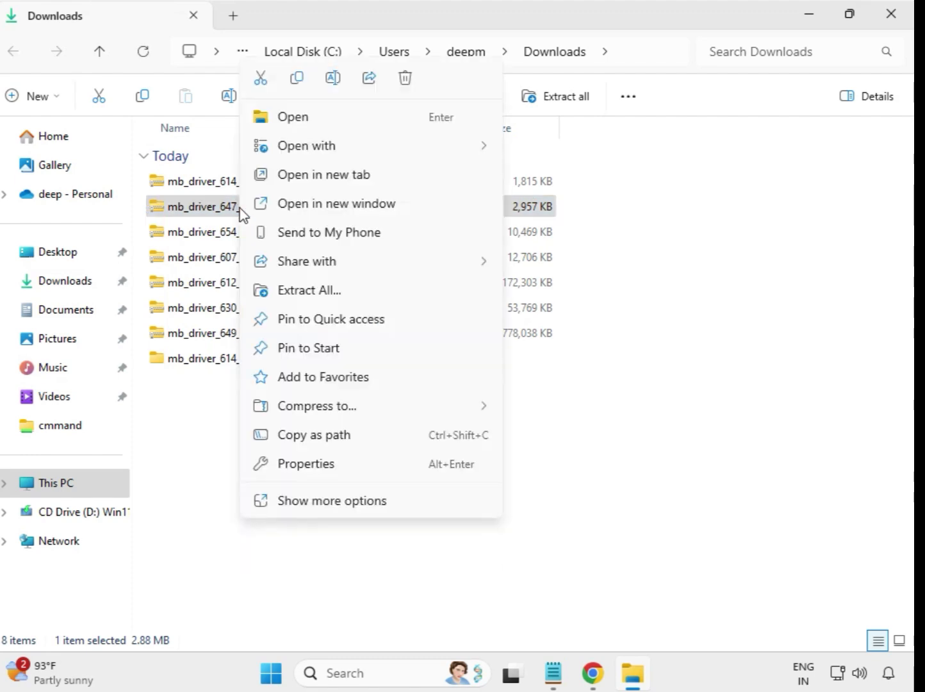
click(309, 296)
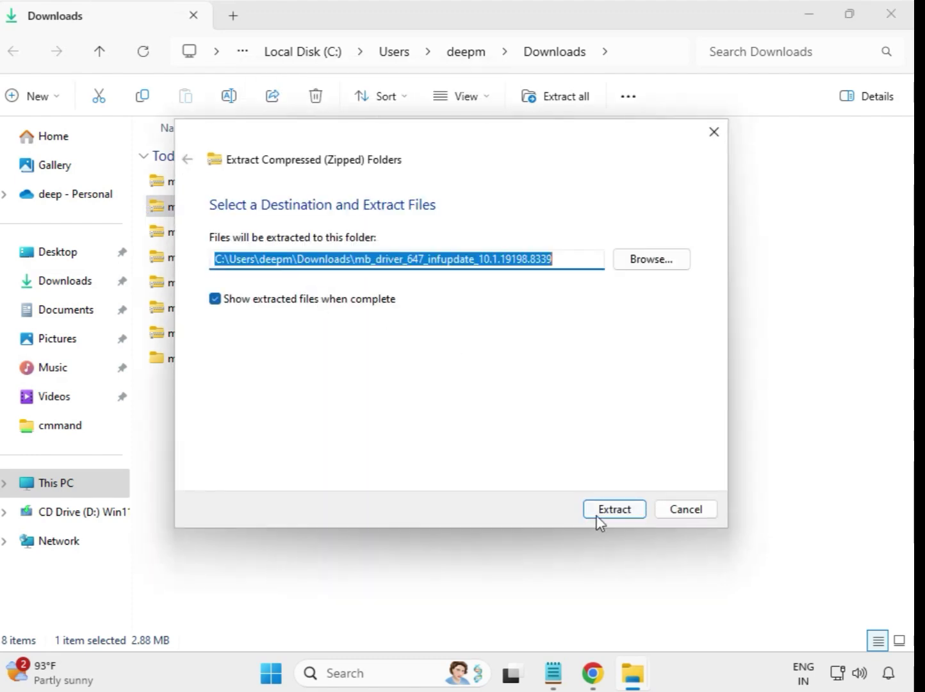
click(601, 518)
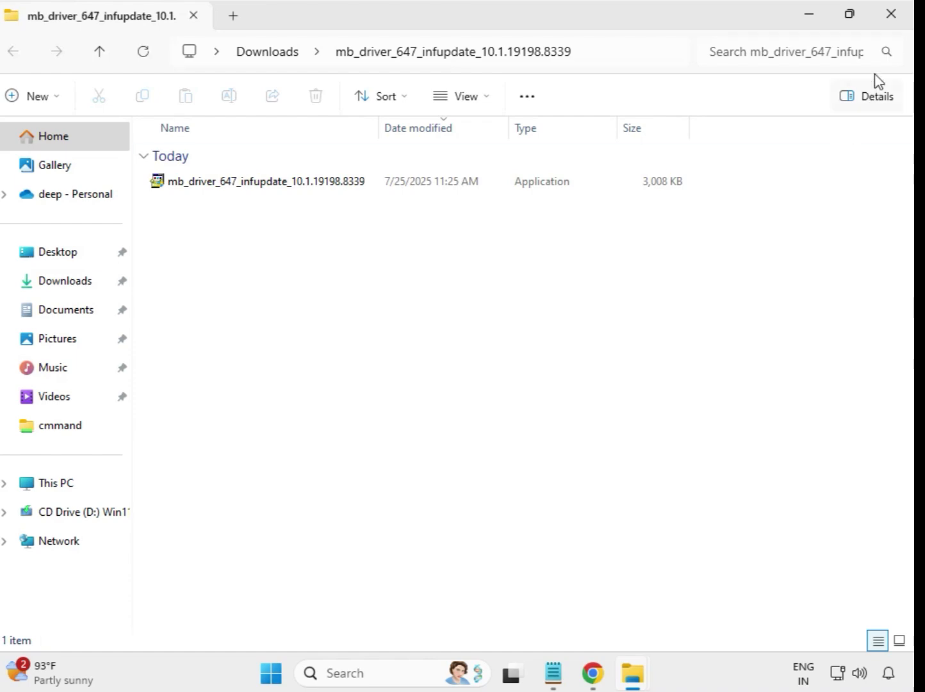
click(891, 14)
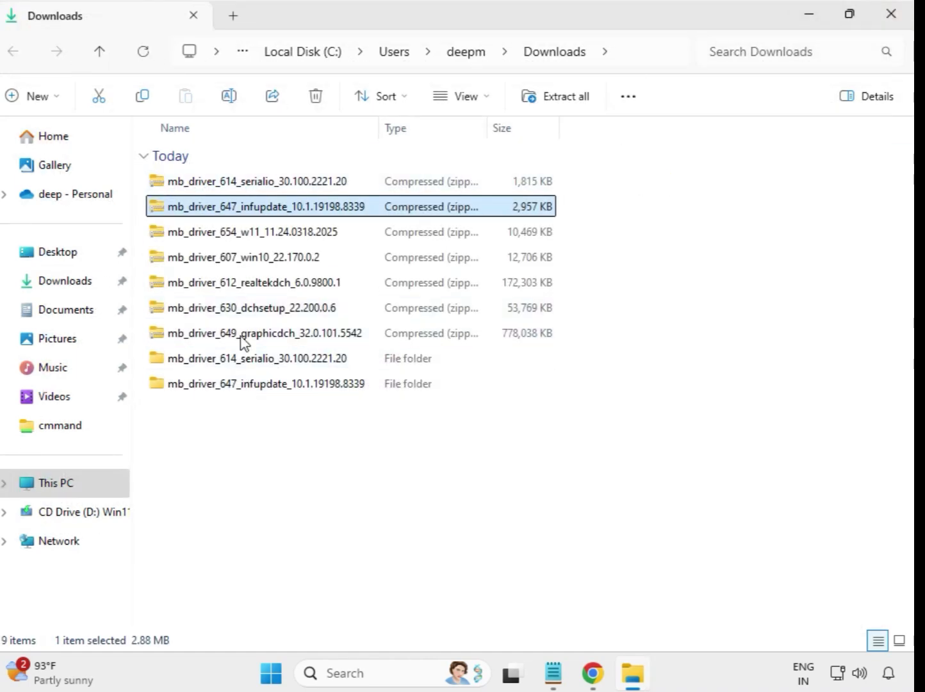
Extract the mb_driver_654_w11_11.24.0318.2025 archive to its default folder in Downloads and close the window showing the extracted files.
click(238, 237)
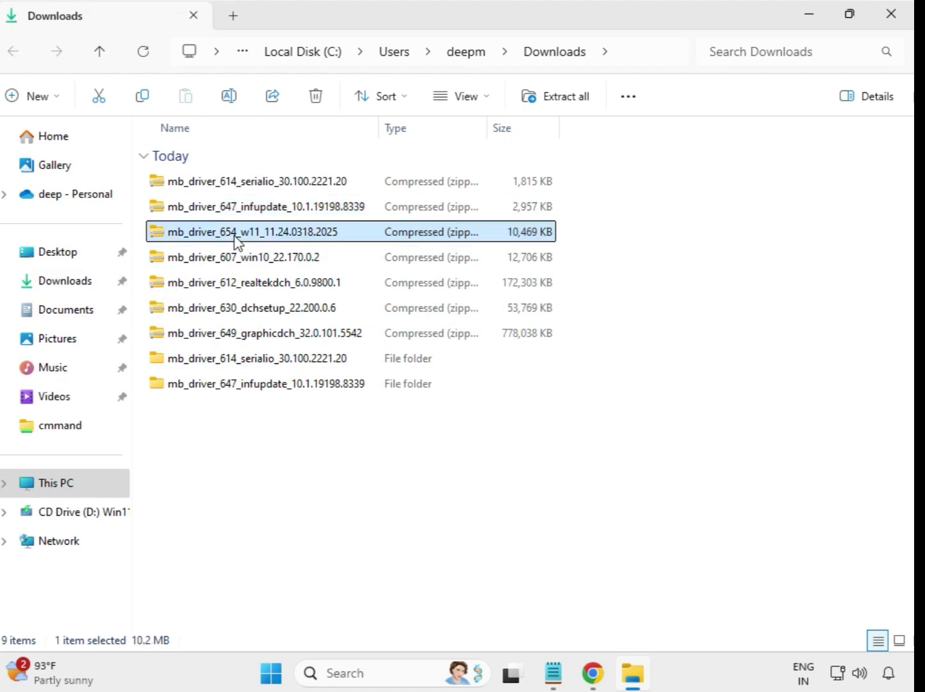
right_click(237, 237)
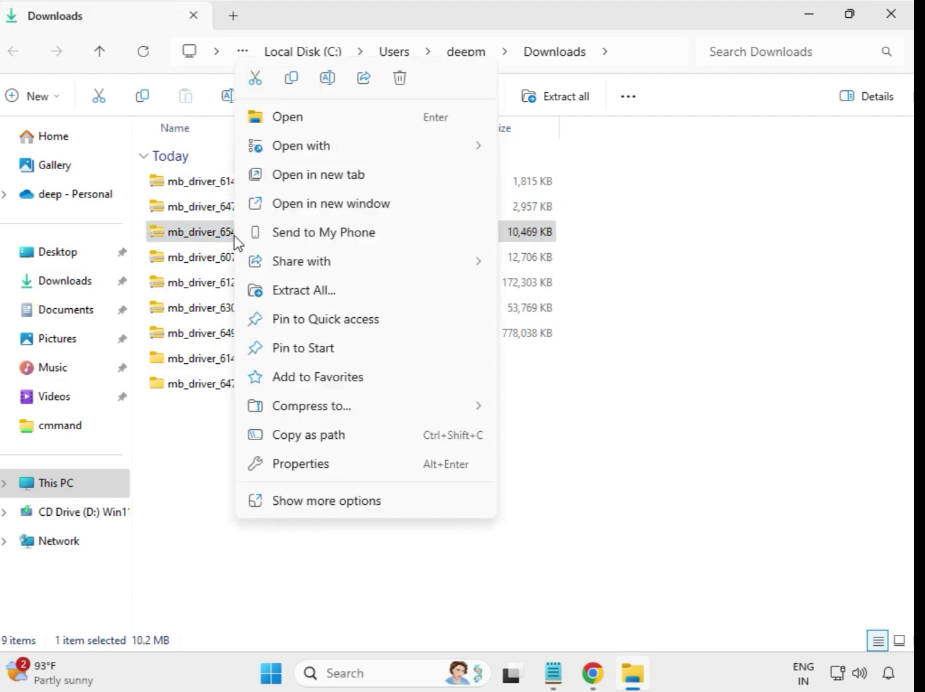
click(316, 294)
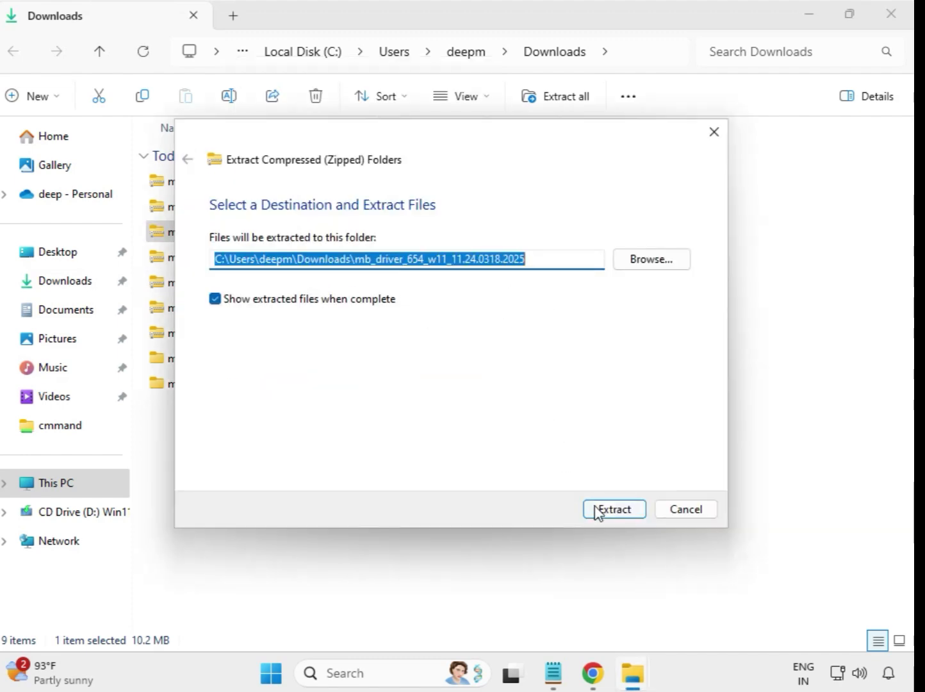
click(614, 509)
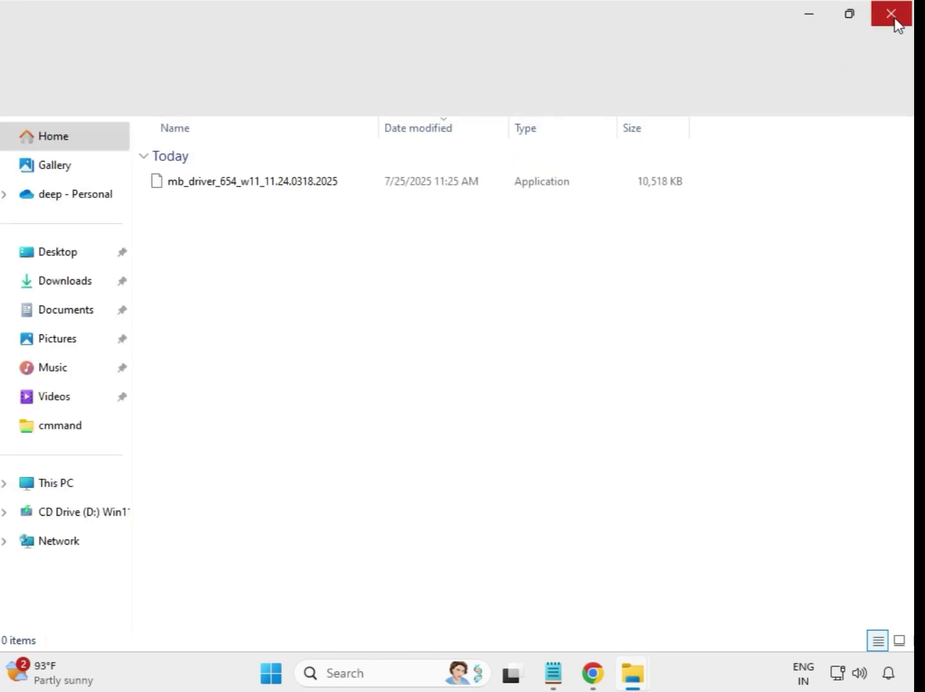
click(895, 23)
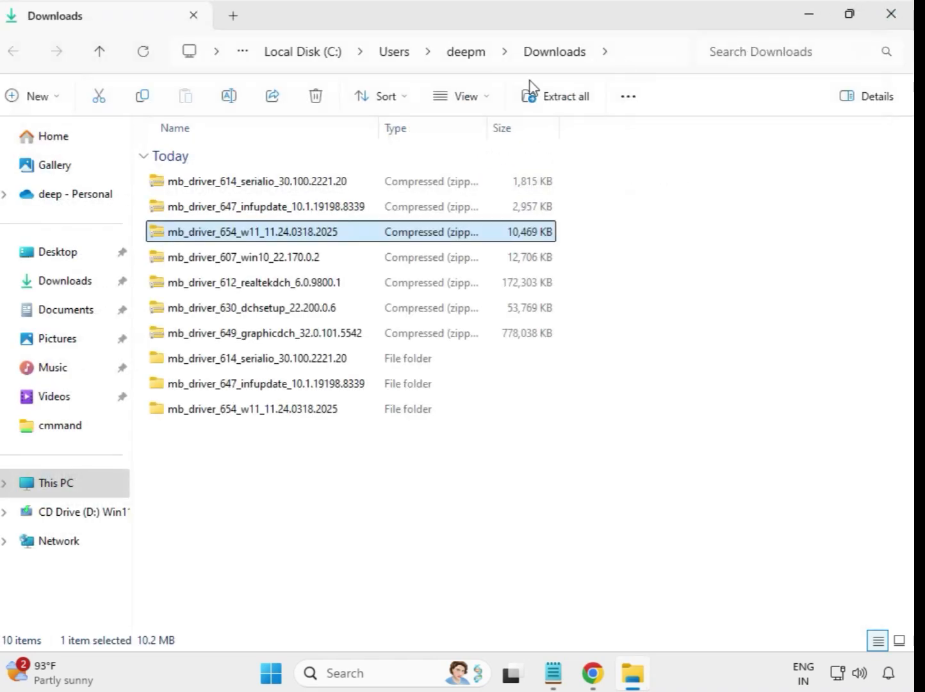
Extract the mb_driver_607_win10_22.170.0.2 archive to its default folder in Downloads and close the window showing the extracted files.
click(212, 259)
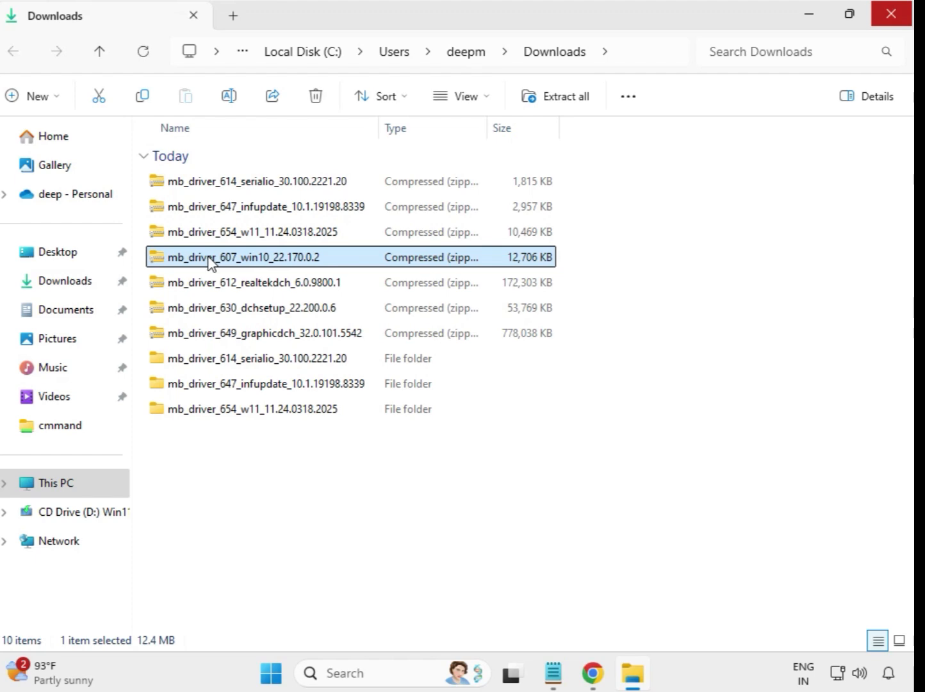
right_click(212, 259)
click(272, 291)
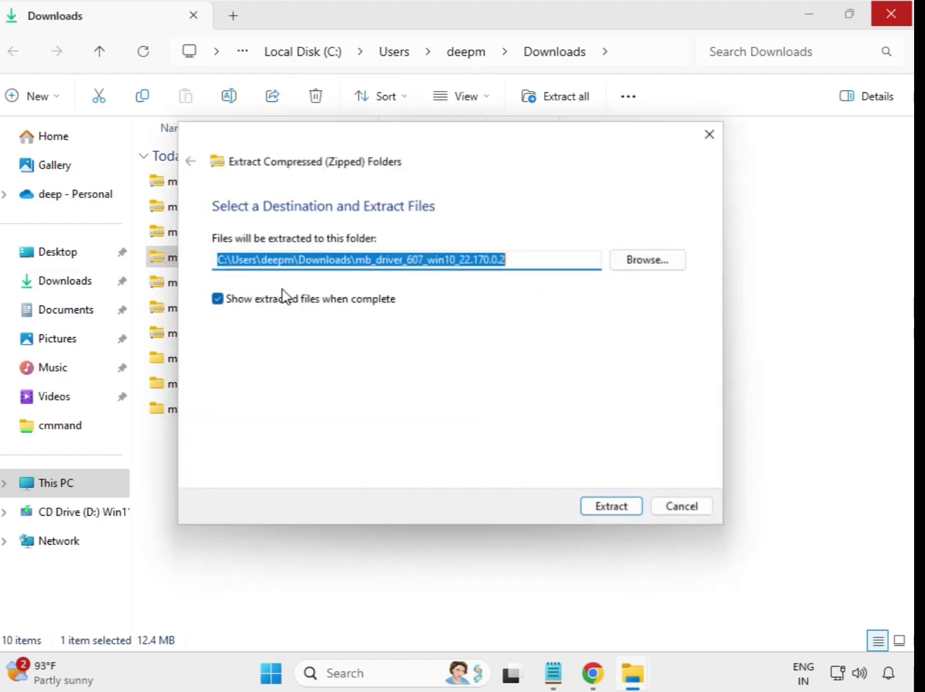
click(619, 511)
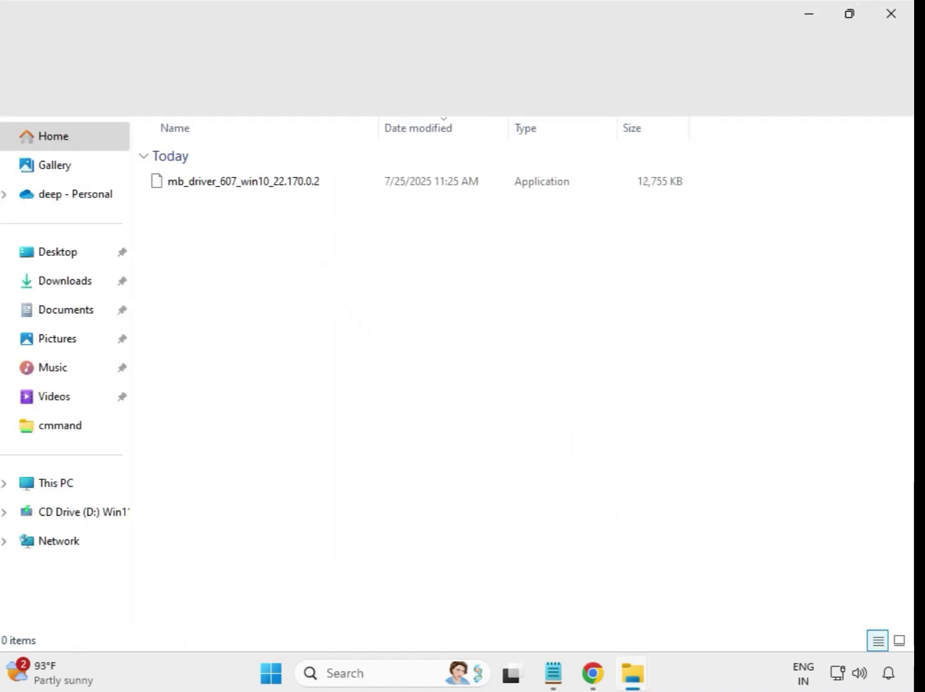
click(890, 13)
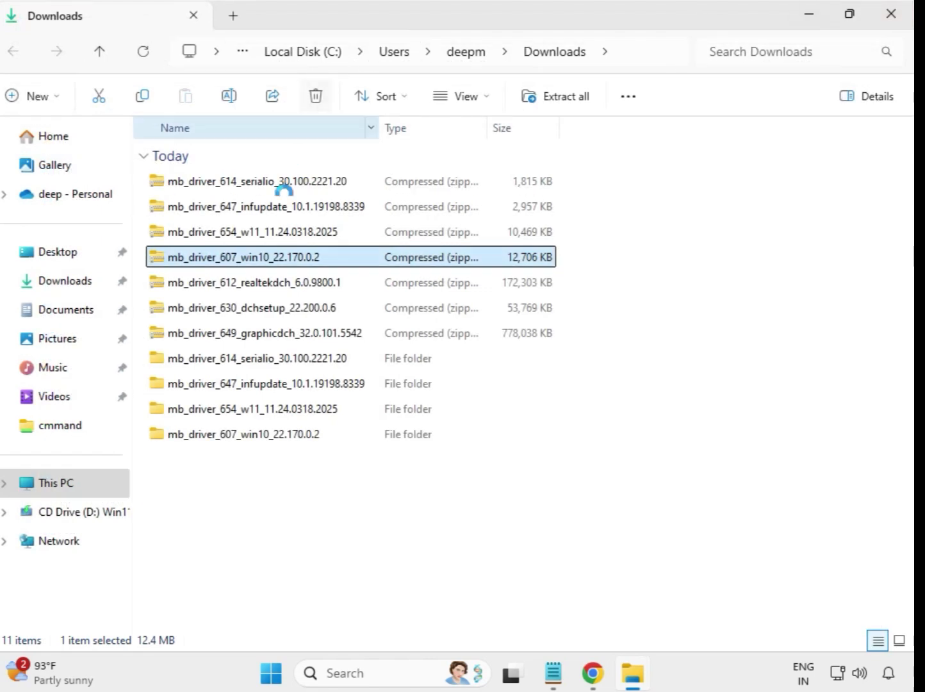
Extract the mb_driver_612_realtekdch_6.0.9800.1 archive to its default folder in Downloads and close the window showing the extracted files.
click(262, 293)
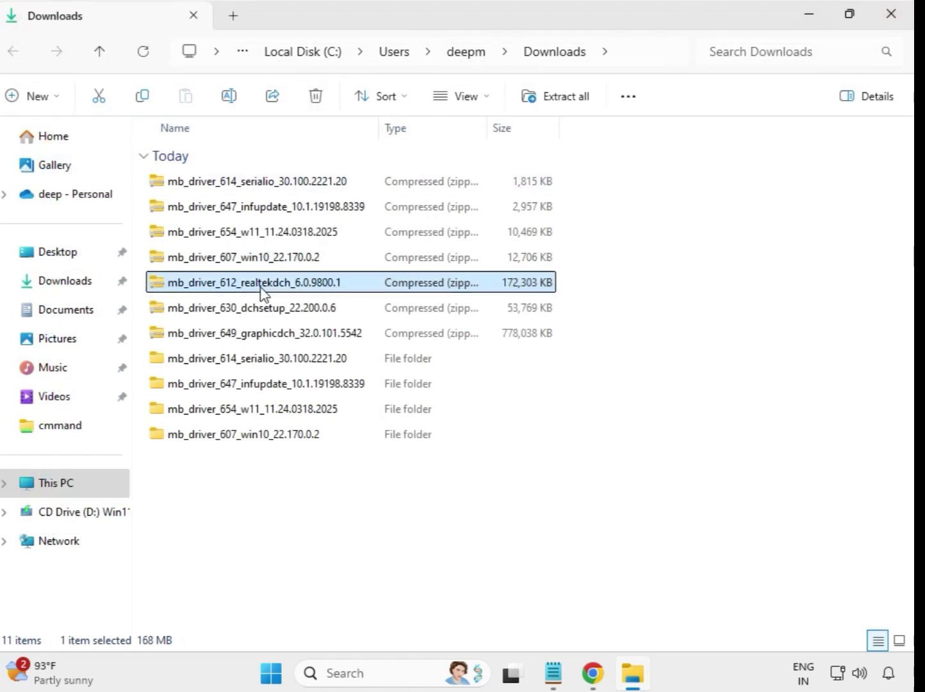
right_click(263, 294)
click(359, 292)
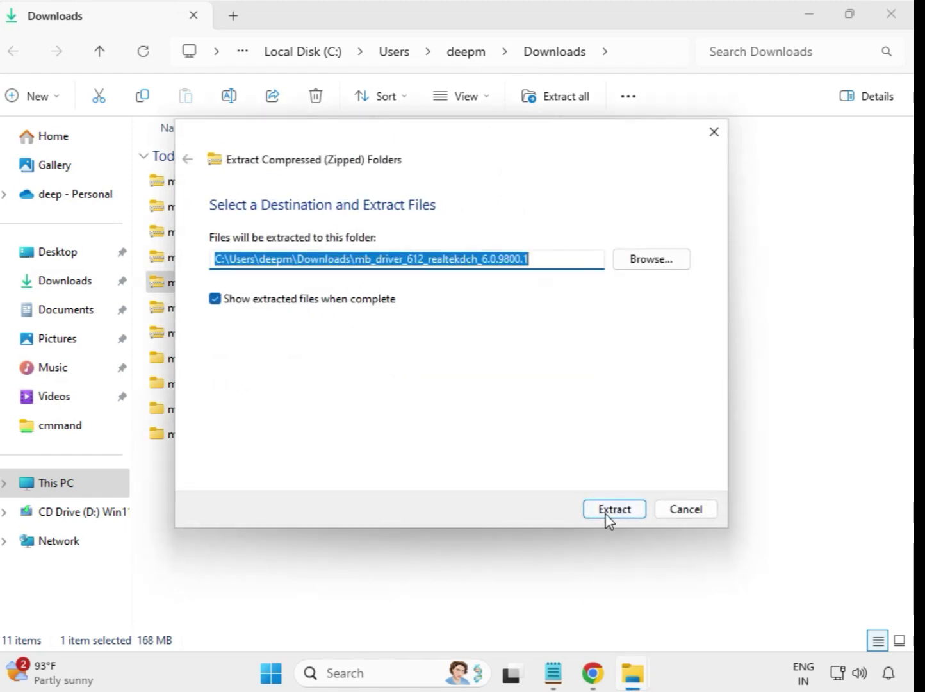
click(609, 513)
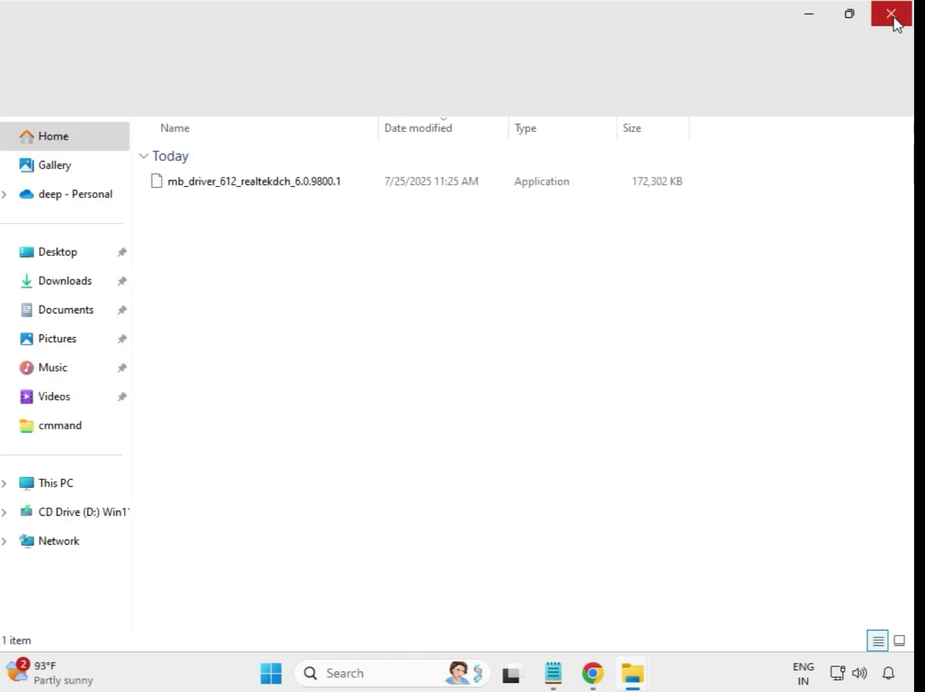
click(894, 19)
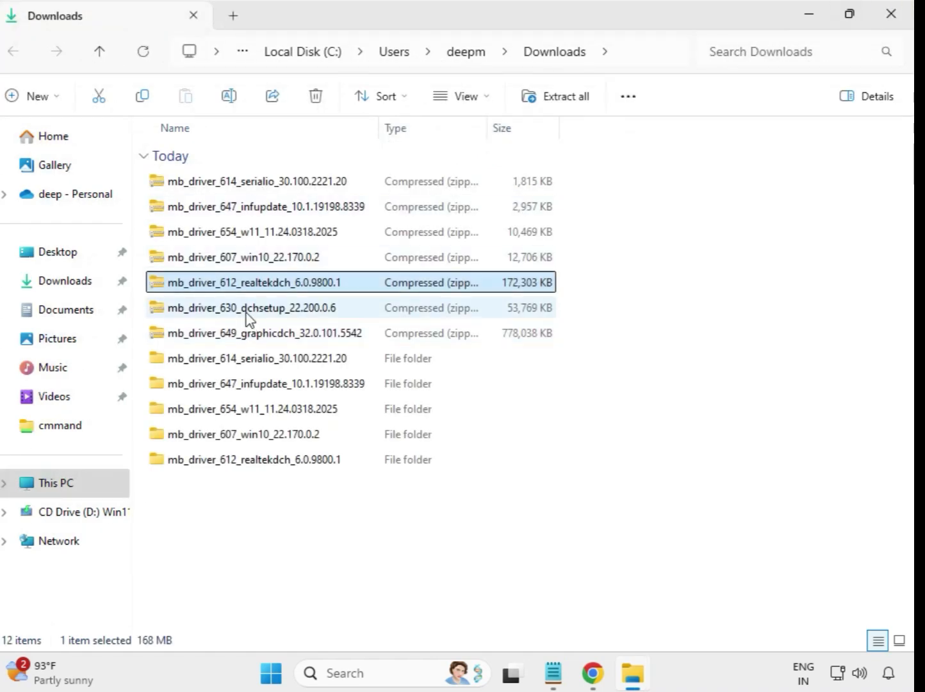
Extract the mb_driver_630_dchsetup_22.200.0.6 archive to its default folder in Downloads and close the window showing the extracted files.
click(255, 313)
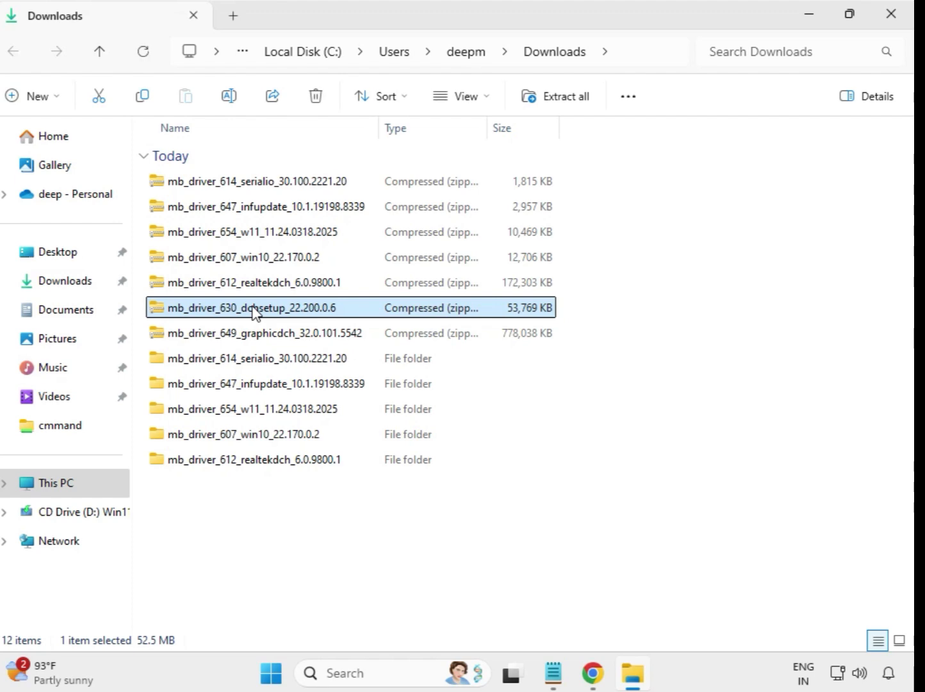
right_click(255, 312)
click(321, 301)
click(611, 509)
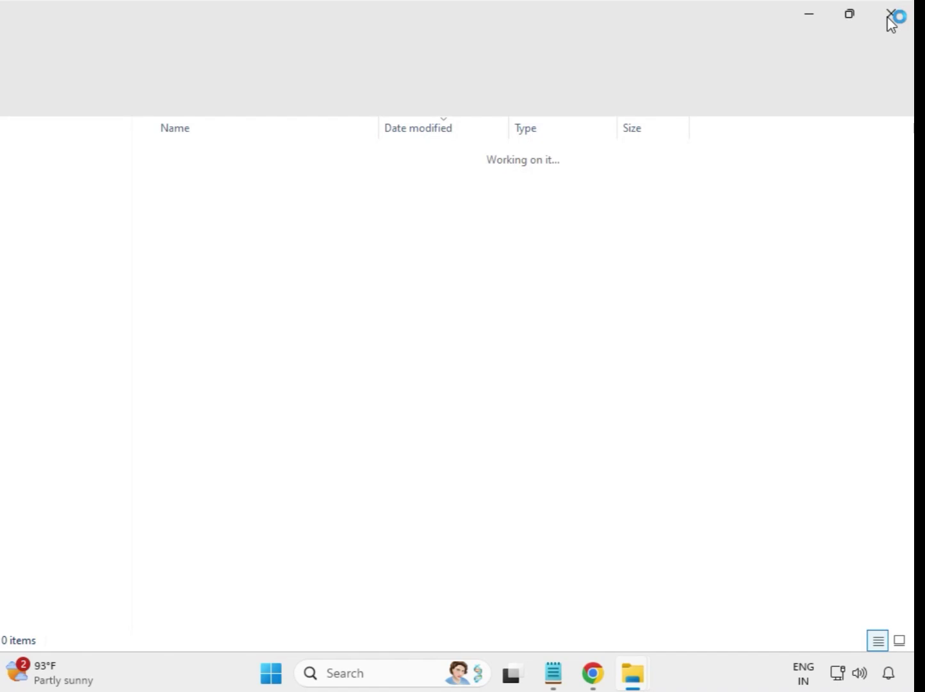
click(891, 16)
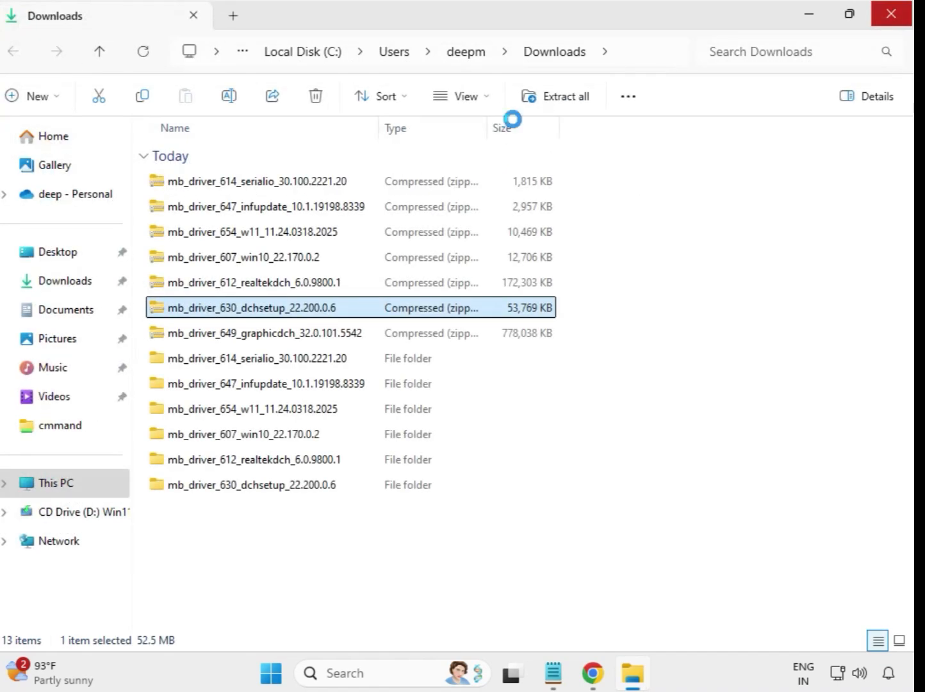
Extract the mb_driver_649_graphicdch_32.0.101.5542 archive to its default folder in Downloads and close the window showing the extracted files.
click(281, 339)
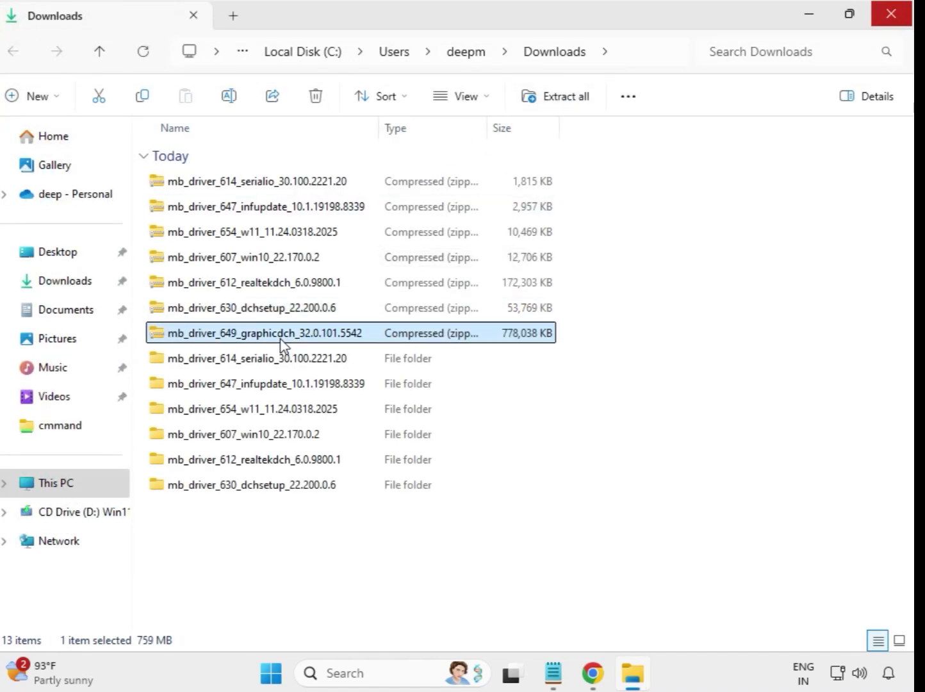
right_click(281, 339)
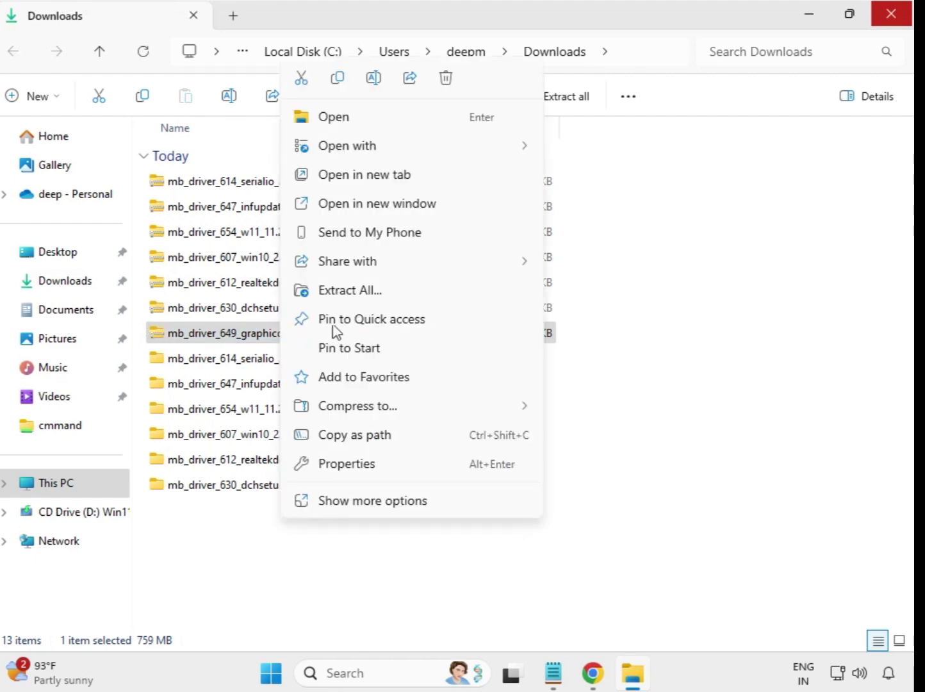
click(366, 292)
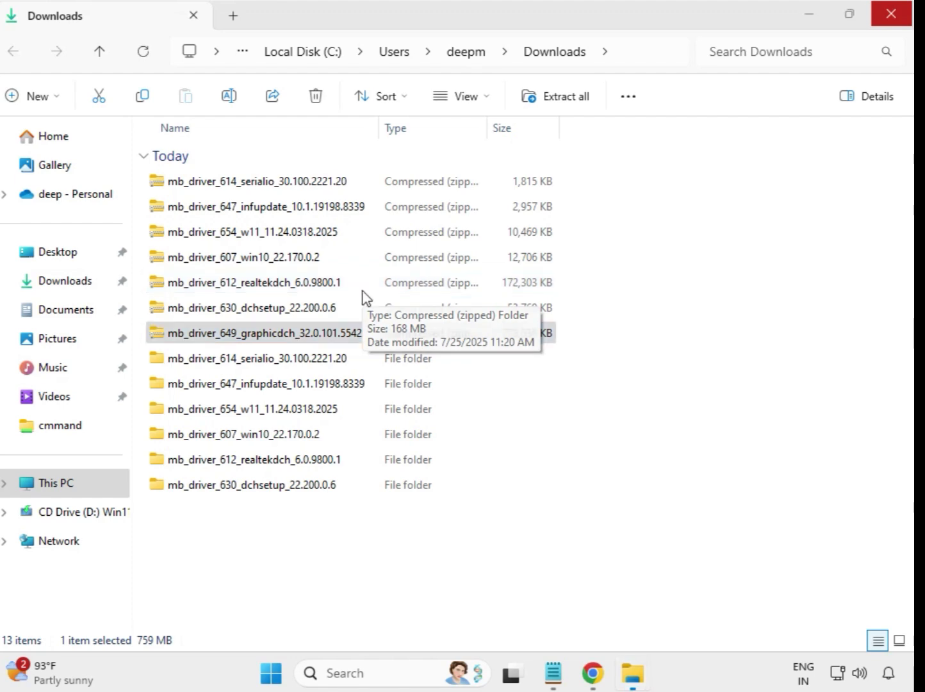
click(613, 511)
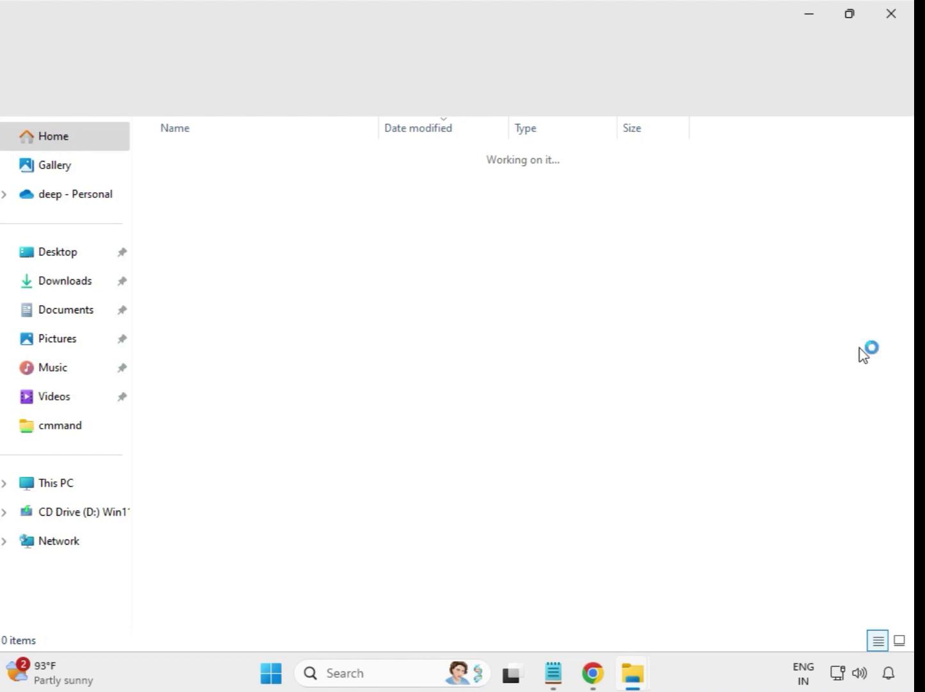
click(890, 15)
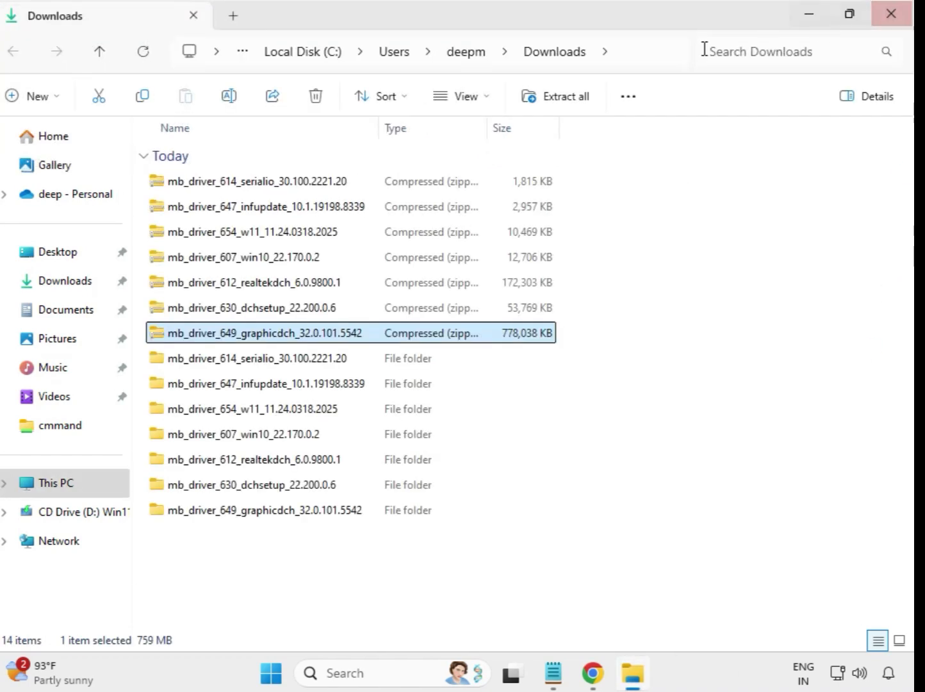
Refresh the Downloads folder listing, select the seven extracted driver folders together and clear the selection again.
click(607, 539)
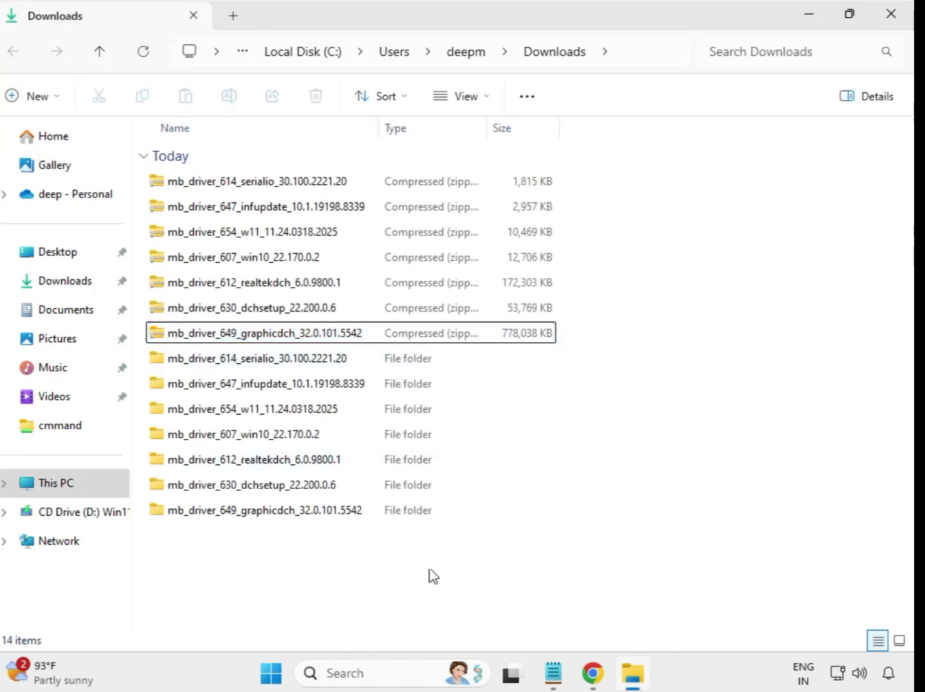
right_click(341, 555)
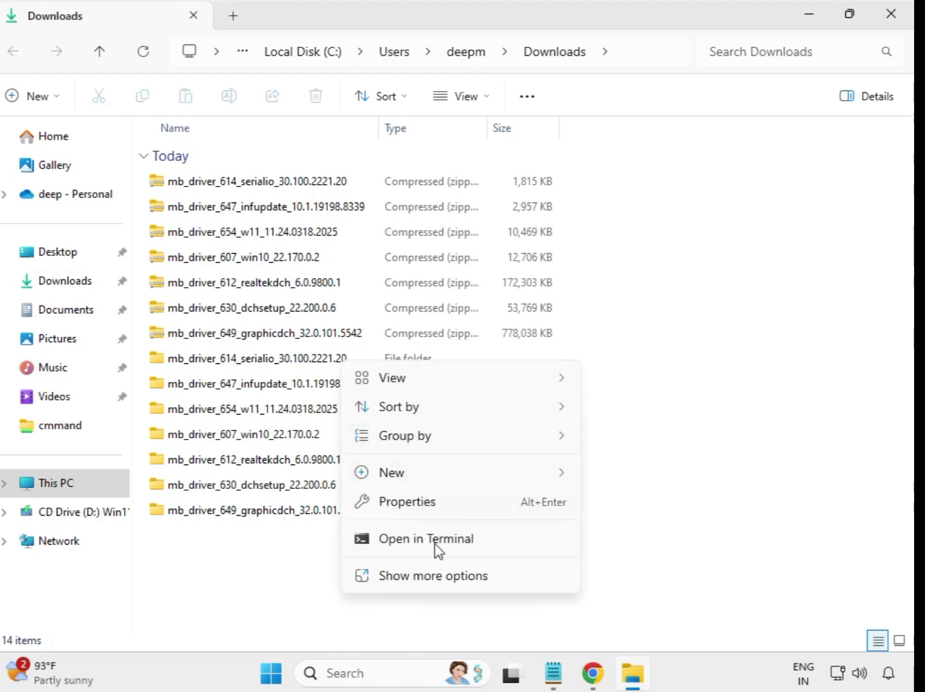
click(444, 575)
click(399, 385)
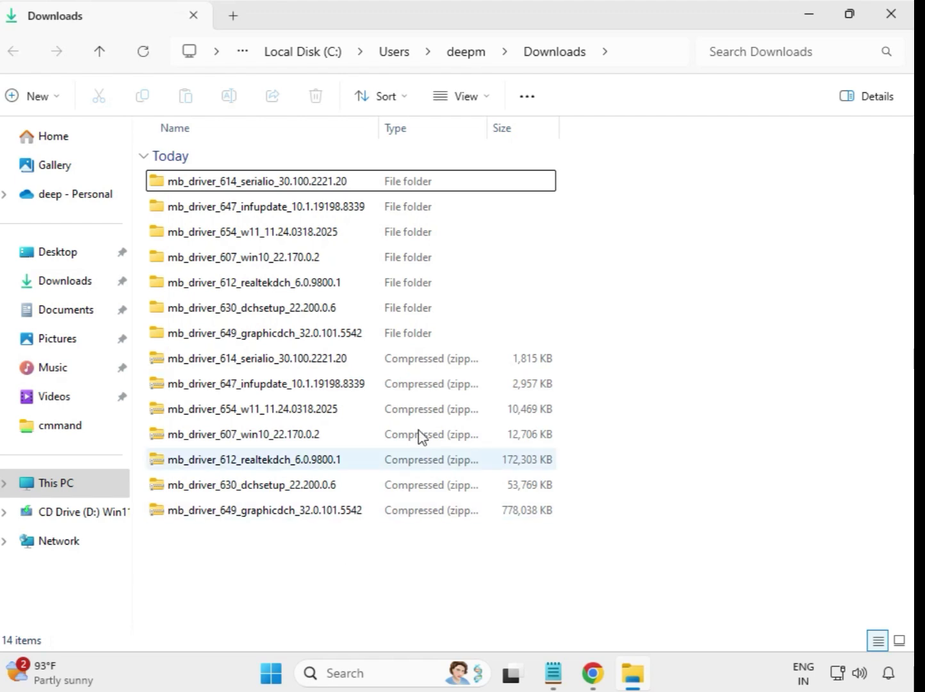
drag(566, 333, 351, 175)
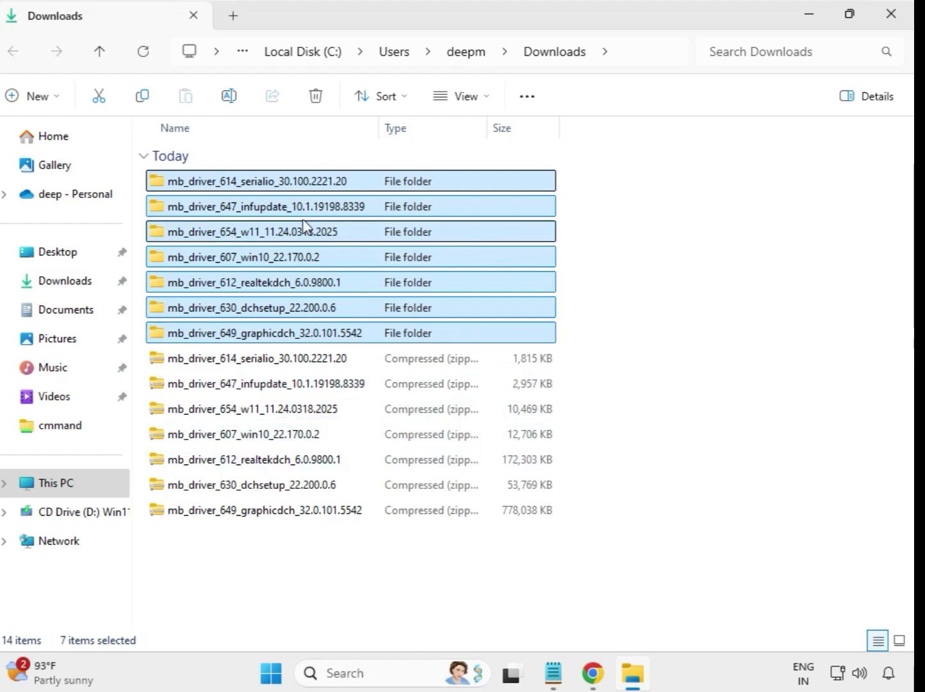
click(576, 217)
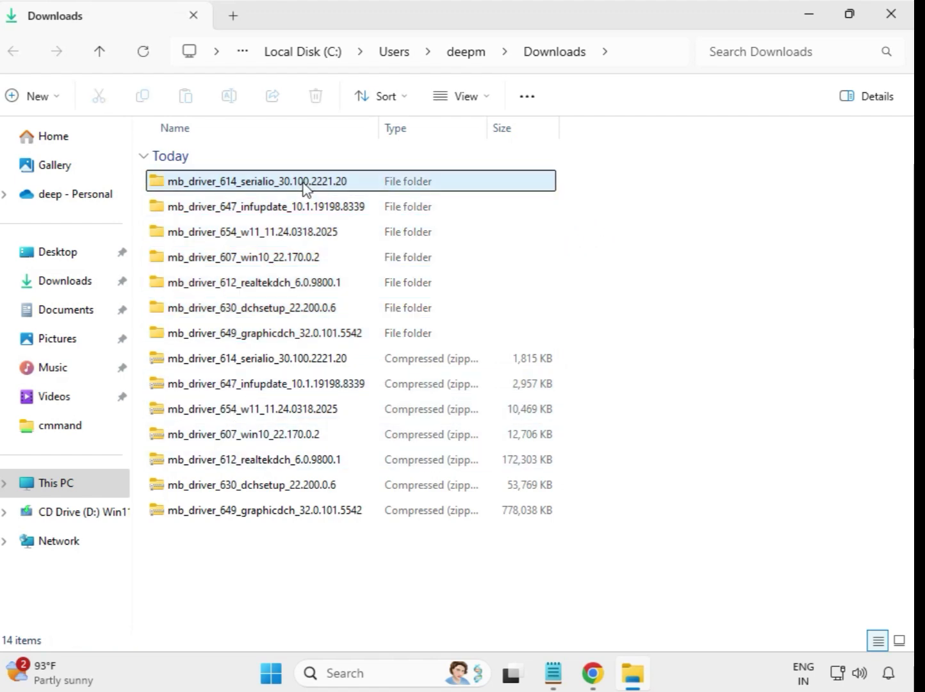
Run the mb_driver_614_serialio_30.100.2221.20 installer from its extracted folder as administrator, allow it to make changes, and dismiss the Program Compatibility Assistant.
double_click(257, 183)
click(244, 184)
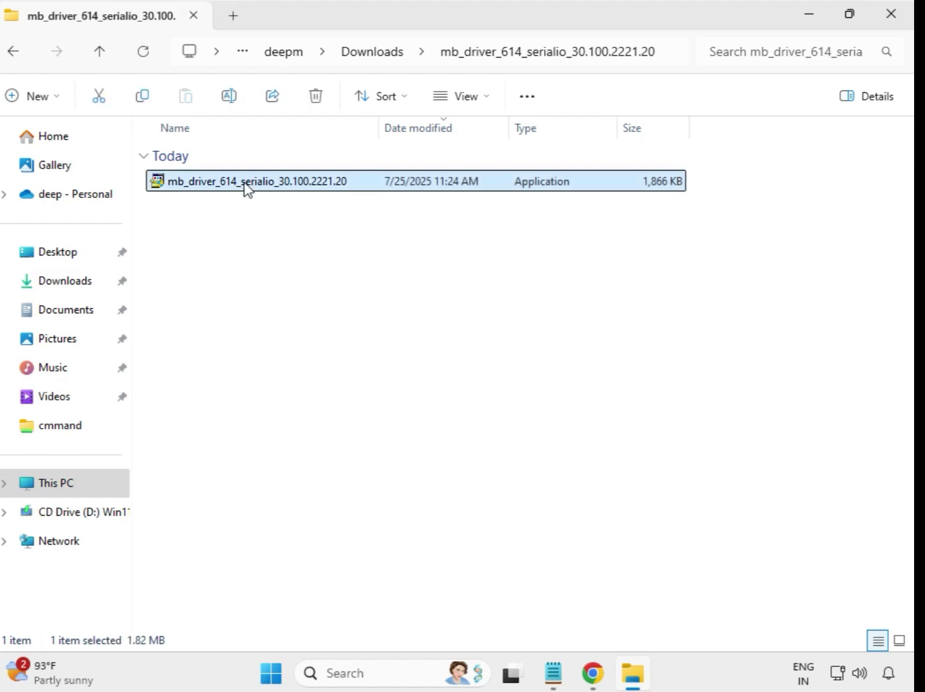
right_click(246, 188)
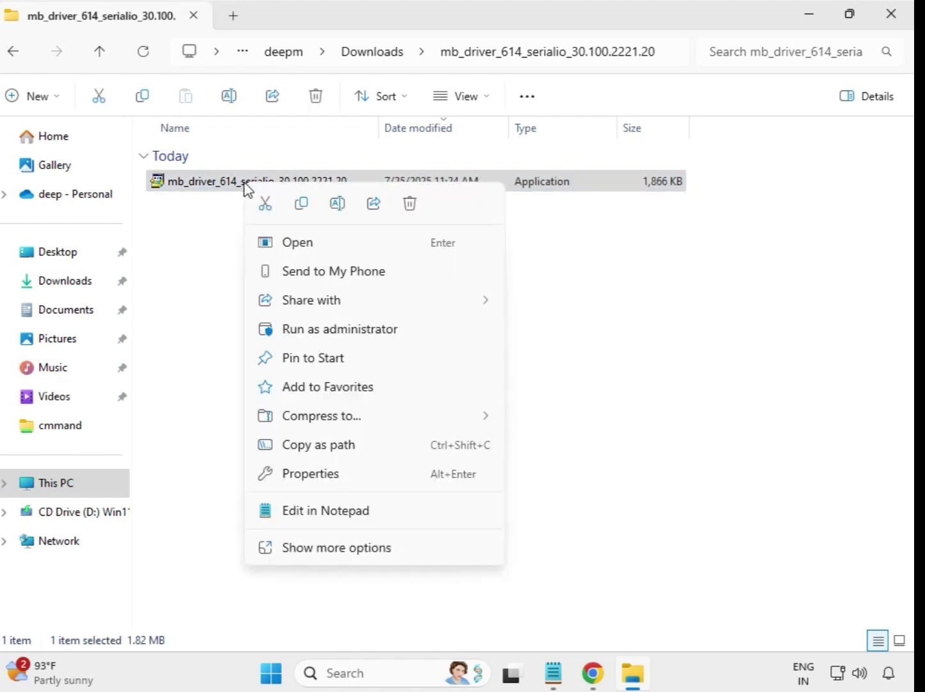
click(327, 330)
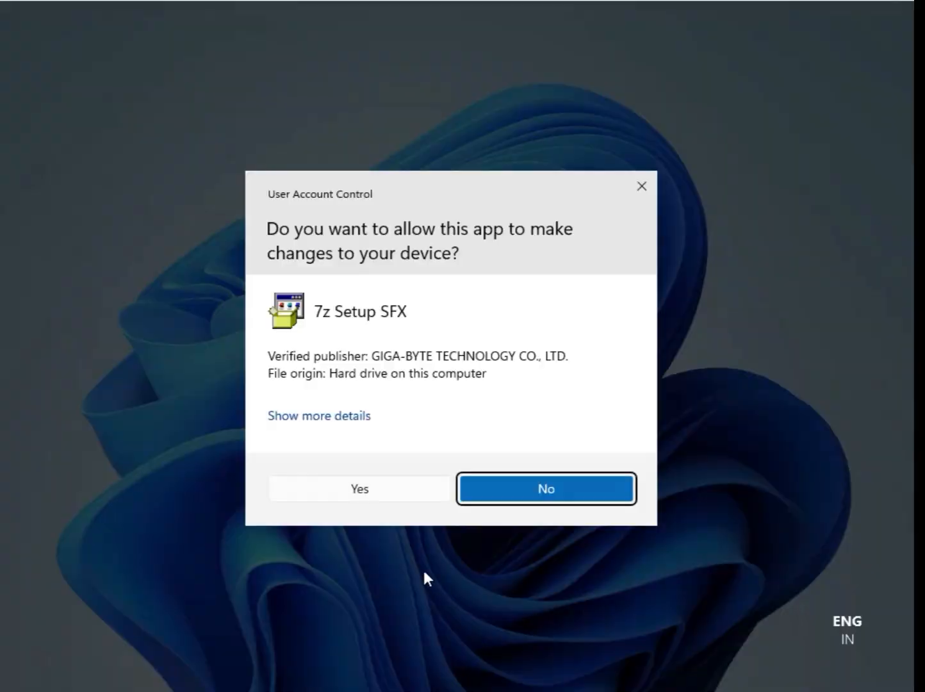
click(360, 489)
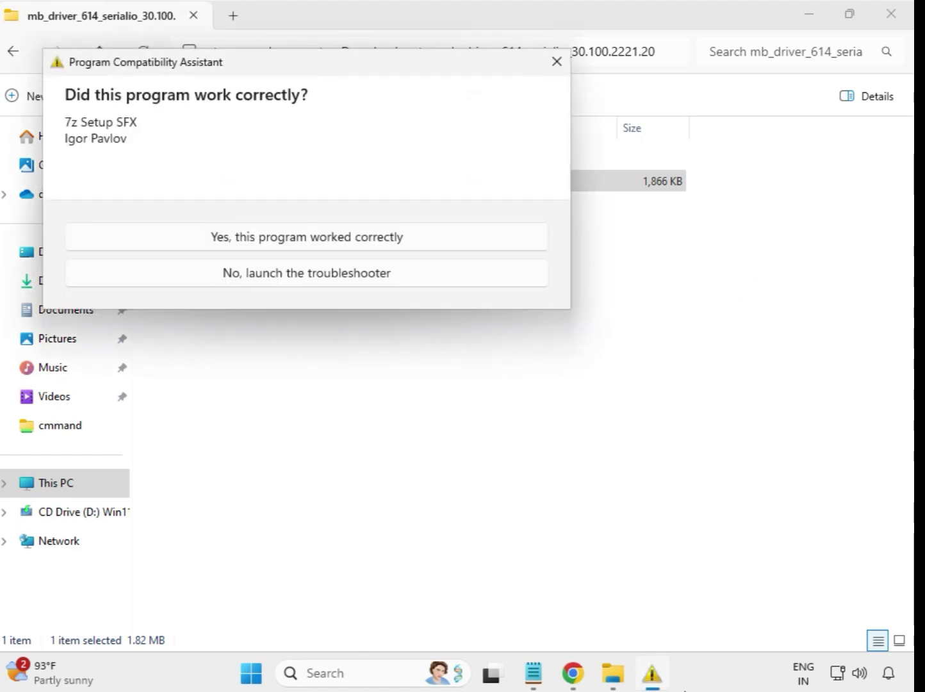
key(Escape)
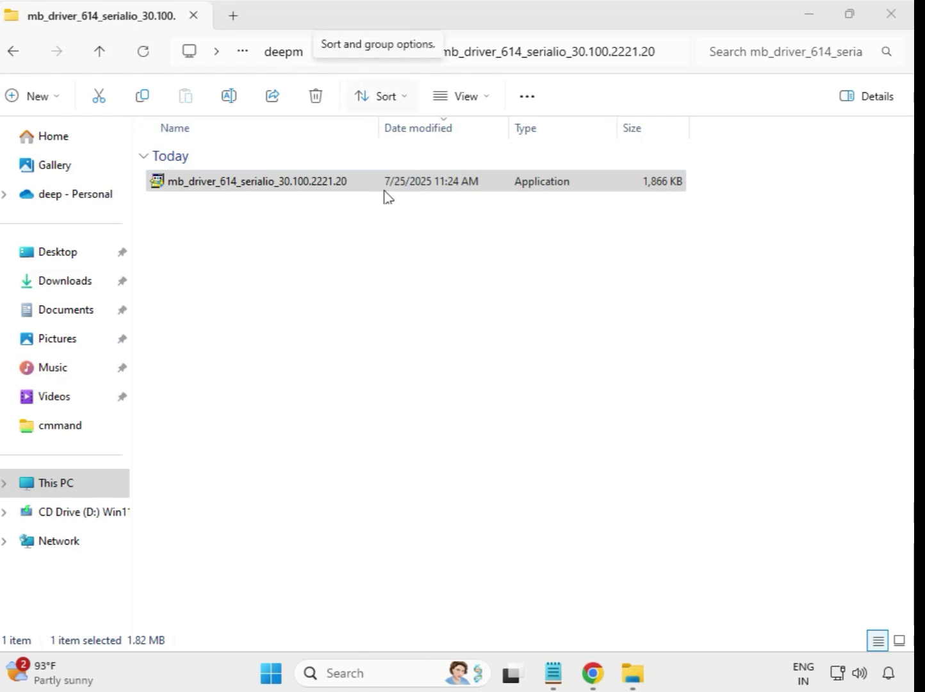
Run the mb_driver_647_infupdate_10.1.19198.8339 installer from its extracted folder in Downloads as administrator and allow it to make changes.
click(15, 54)
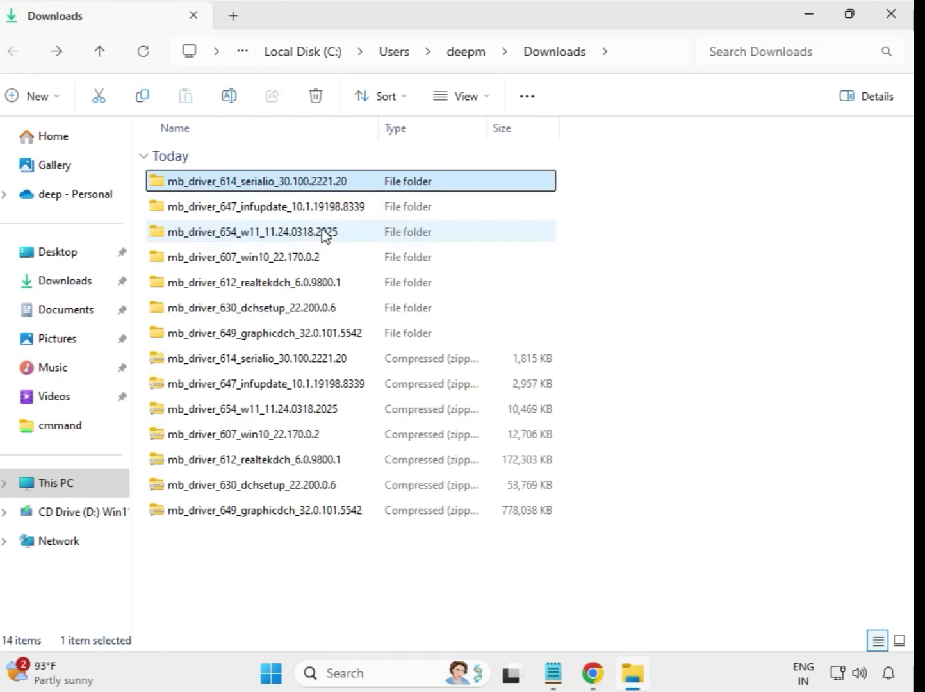
double_click(307, 210)
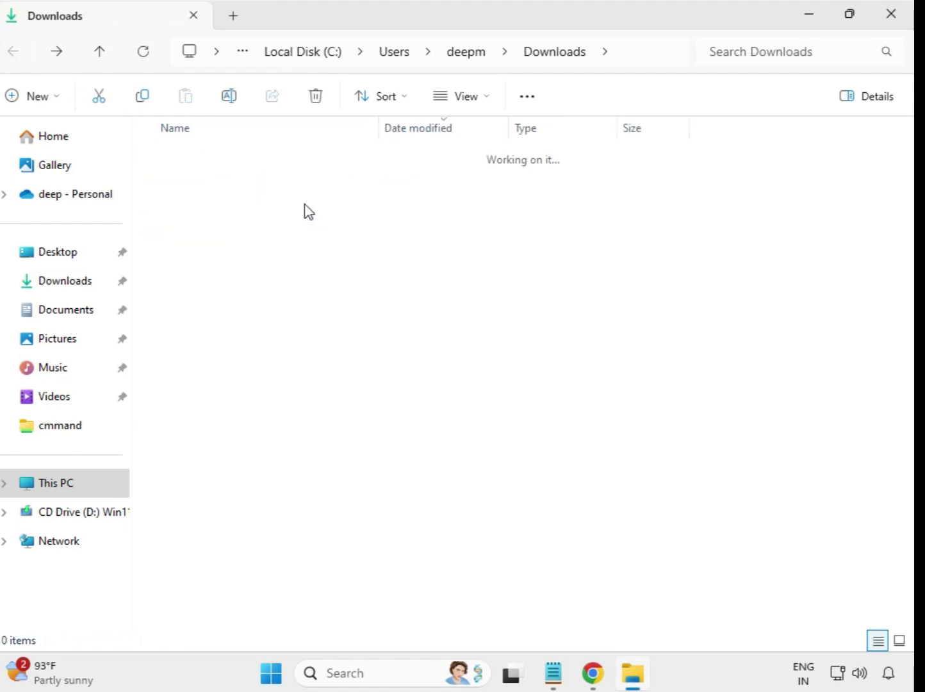
click(308, 186)
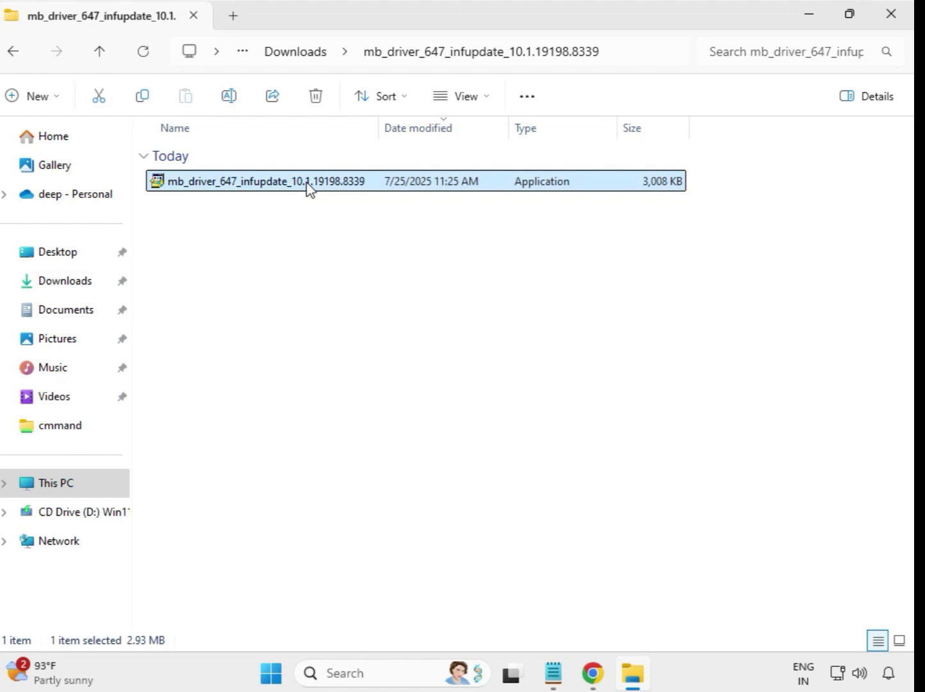
right_click(307, 187)
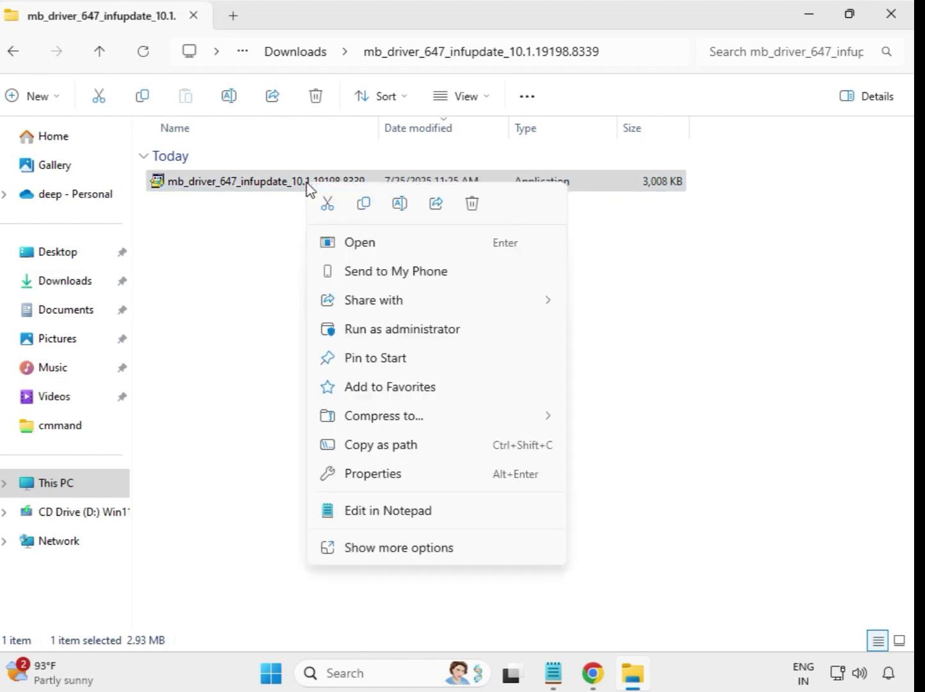
click(410, 329)
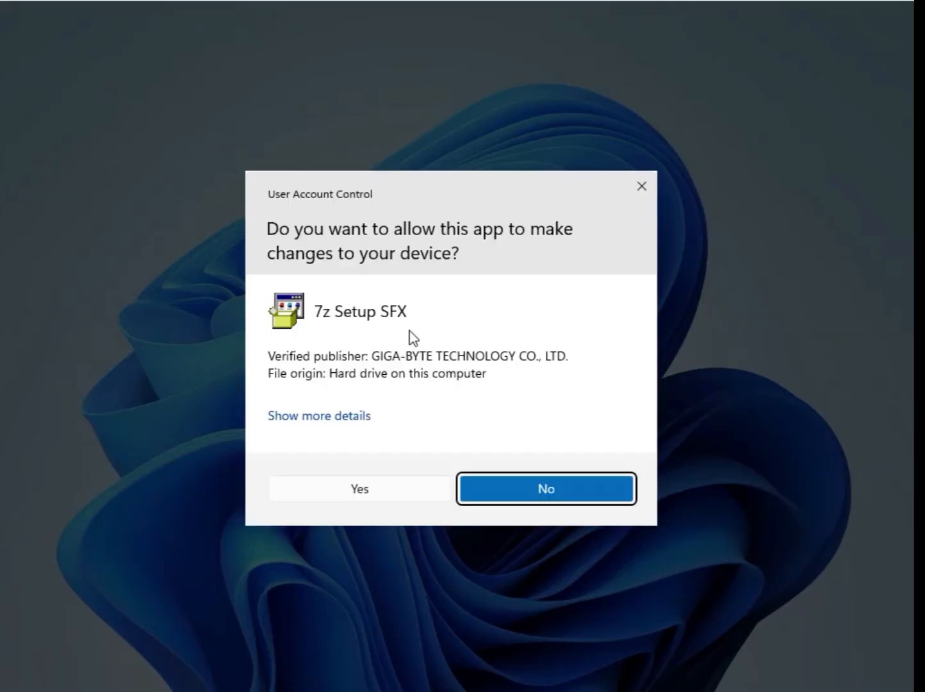
click(423, 496)
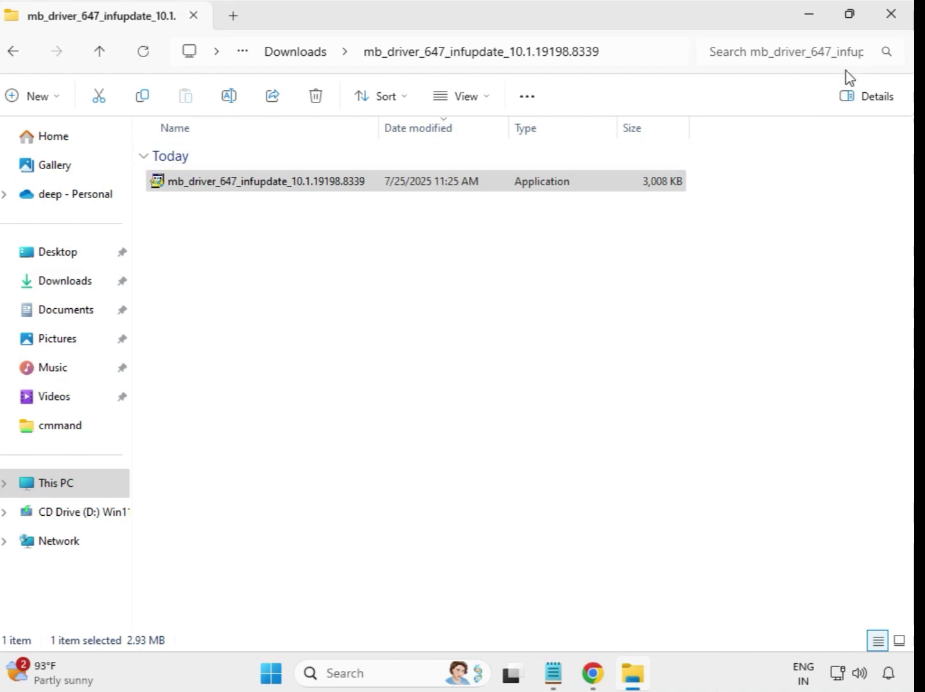
Return to Downloads, run the mb_driver_654_w11_11.24.0318.2025 installer from its extracted folder as administrator and allow it to make changes.
click(279, 54)
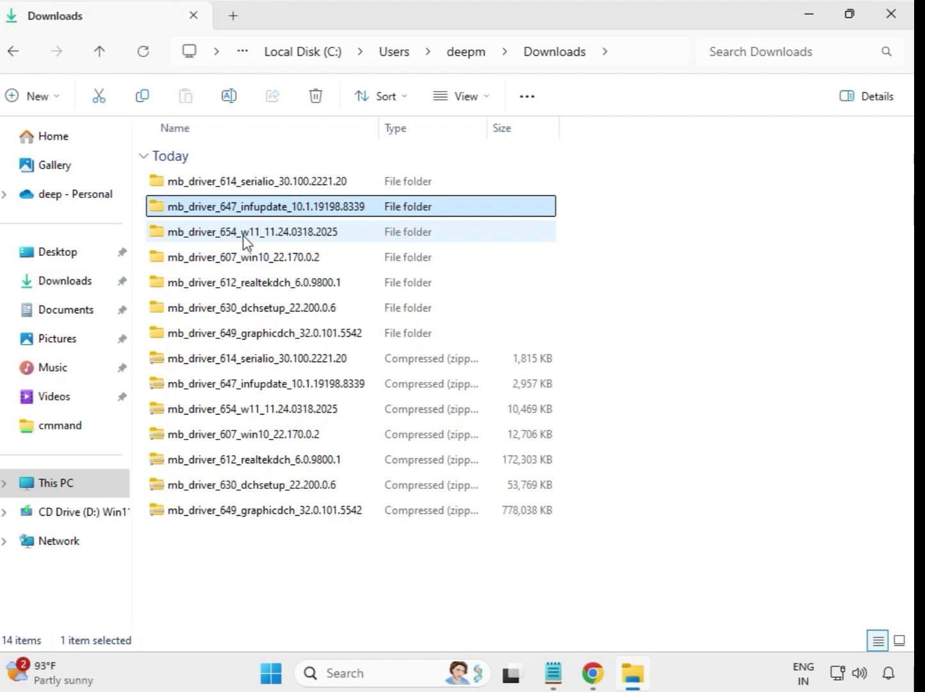
double_click(259, 237)
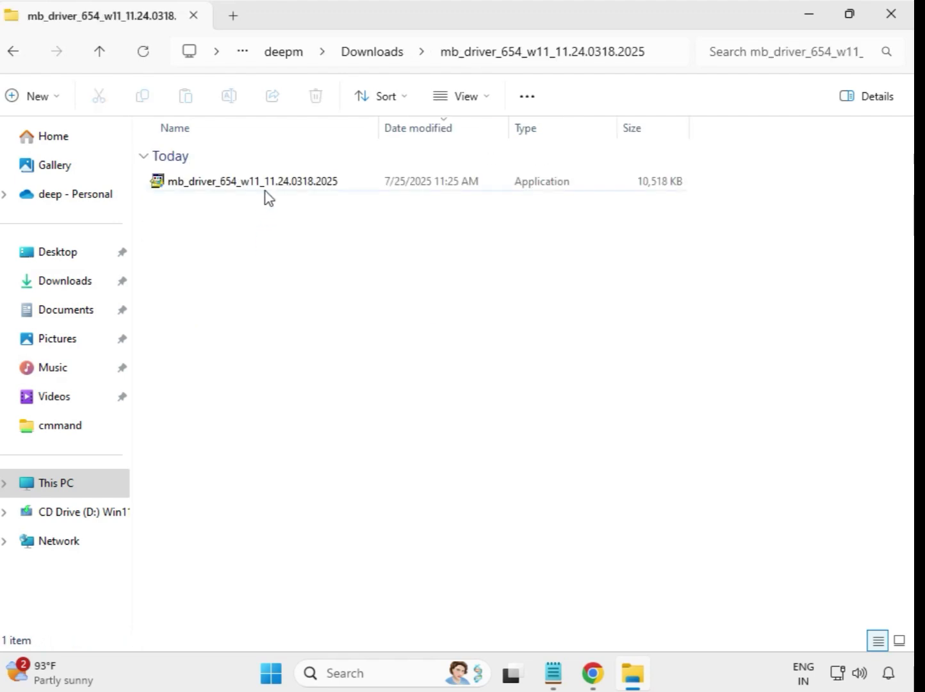
click(271, 190)
right_click(270, 185)
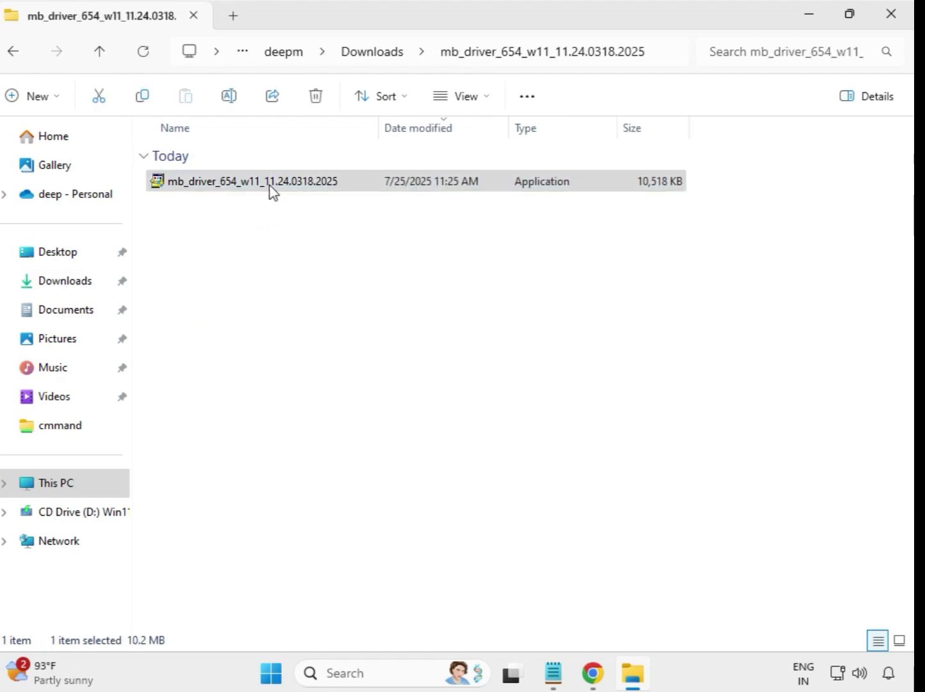
click(359, 332)
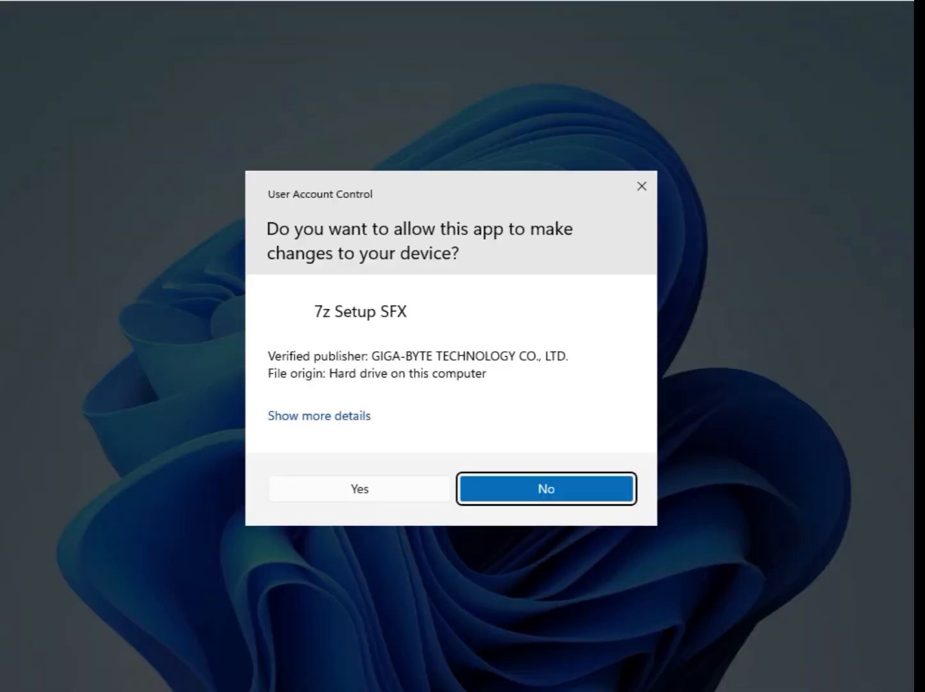
click(377, 494)
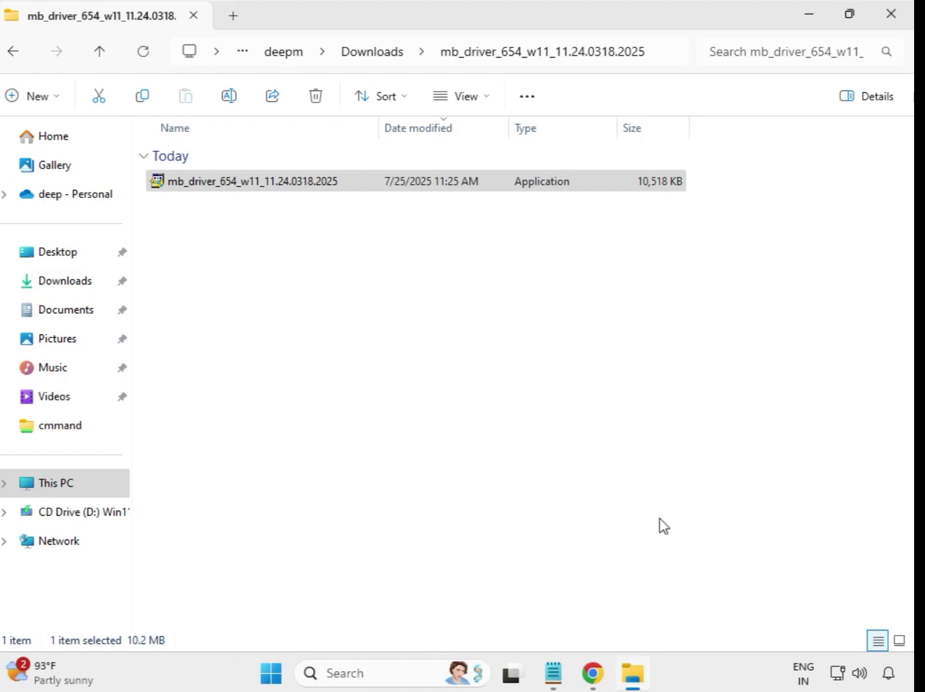
Return to Downloads, run the mb_driver_607_win10_22.170.0.2 installer from its extracted folder as administrator and allow it to make changes.
click(374, 56)
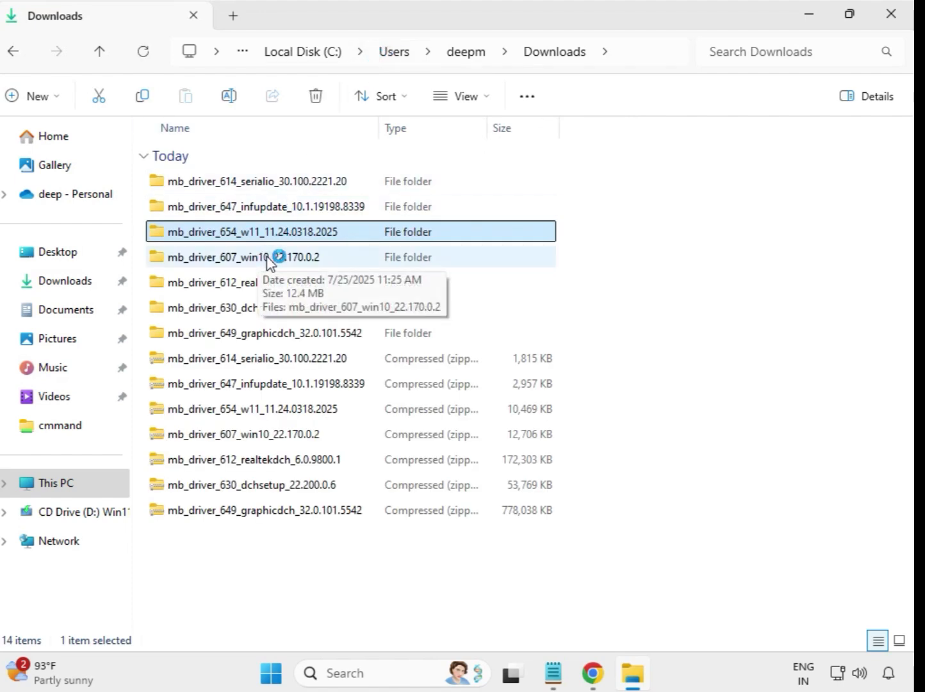
double_click(267, 258)
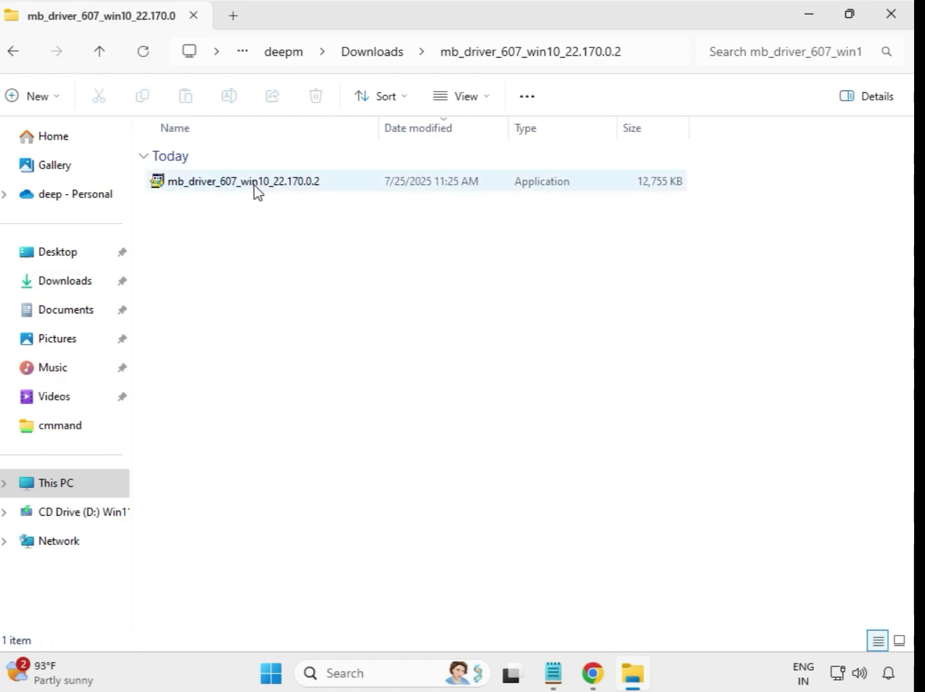
click(257, 182)
right_click(255, 185)
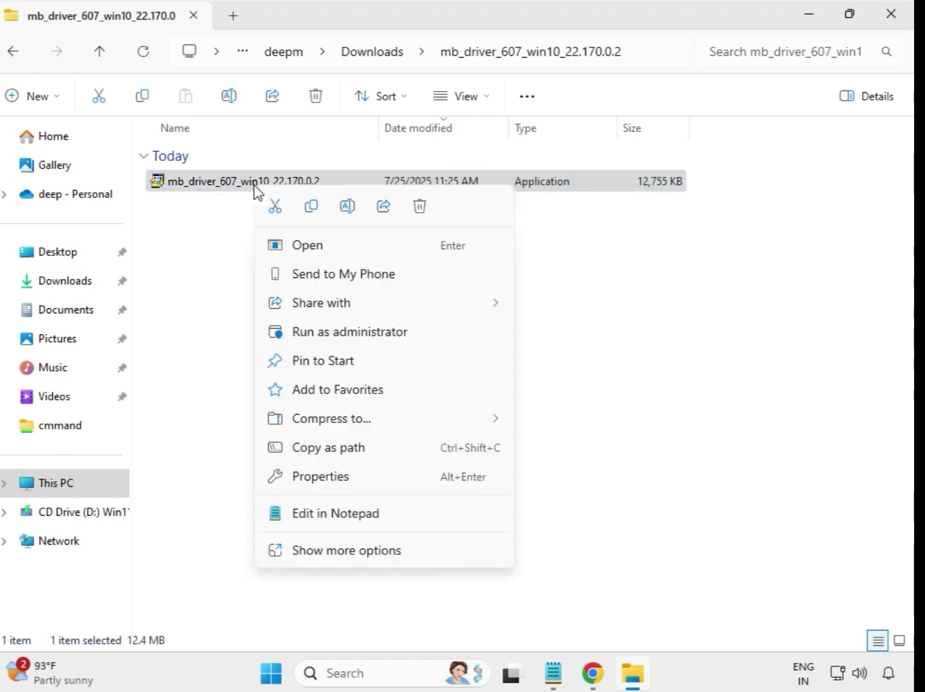
click(333, 321)
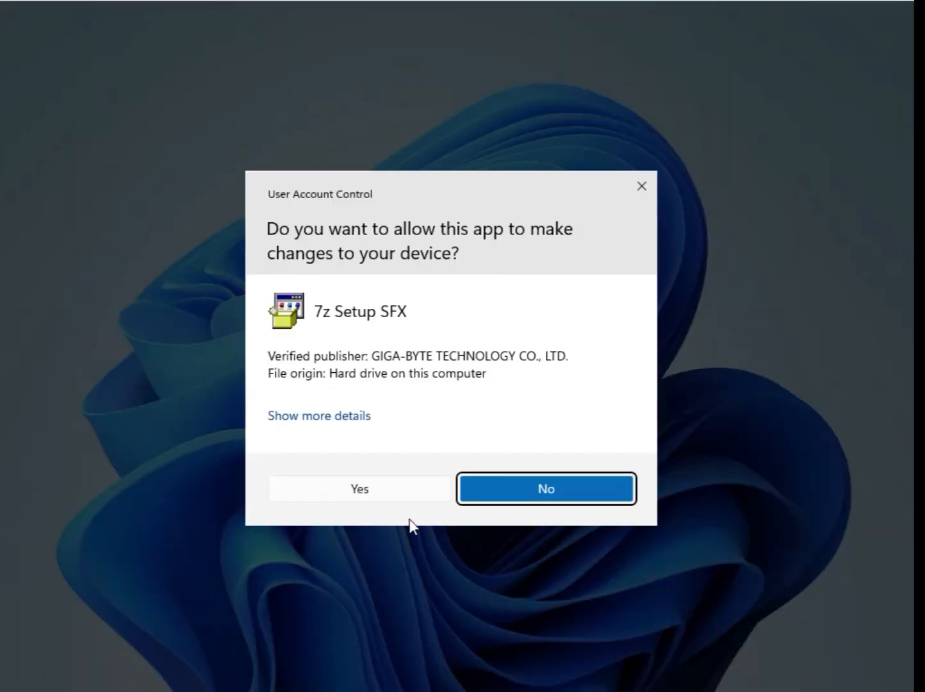
click(380, 492)
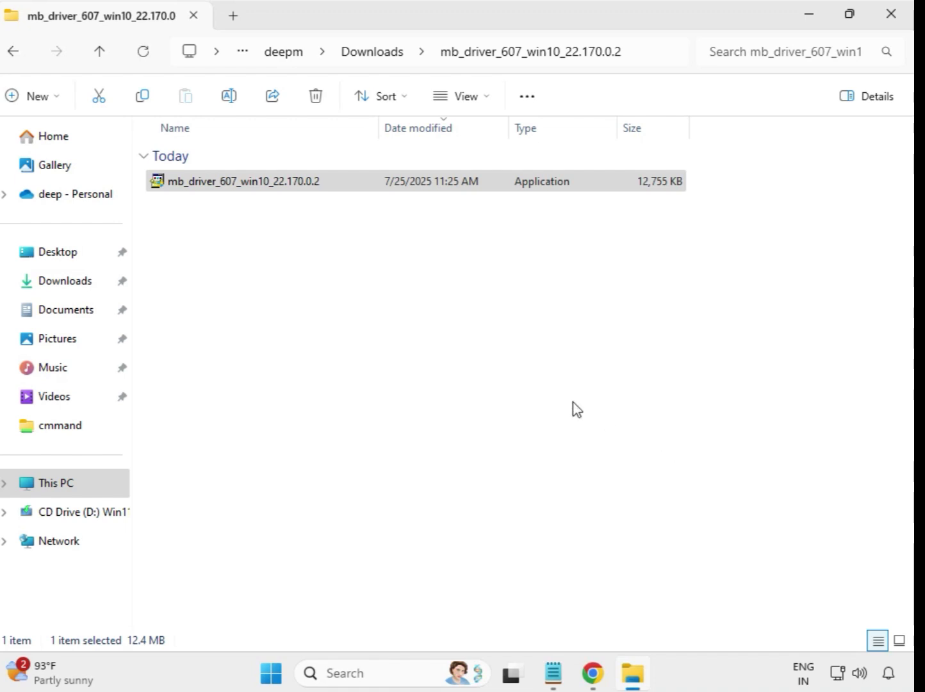
Return to Downloads, run the mb_driver_612_realtekdch_6.0.9800.1 installer from its extracted folder as administrator and allow it to make changes.
click(370, 56)
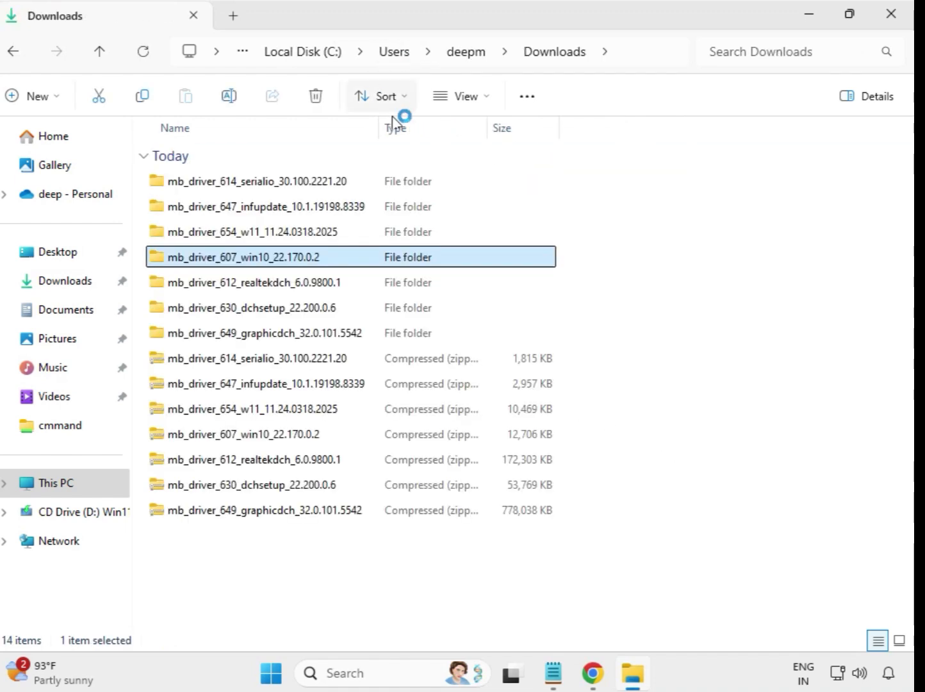
click(314, 288)
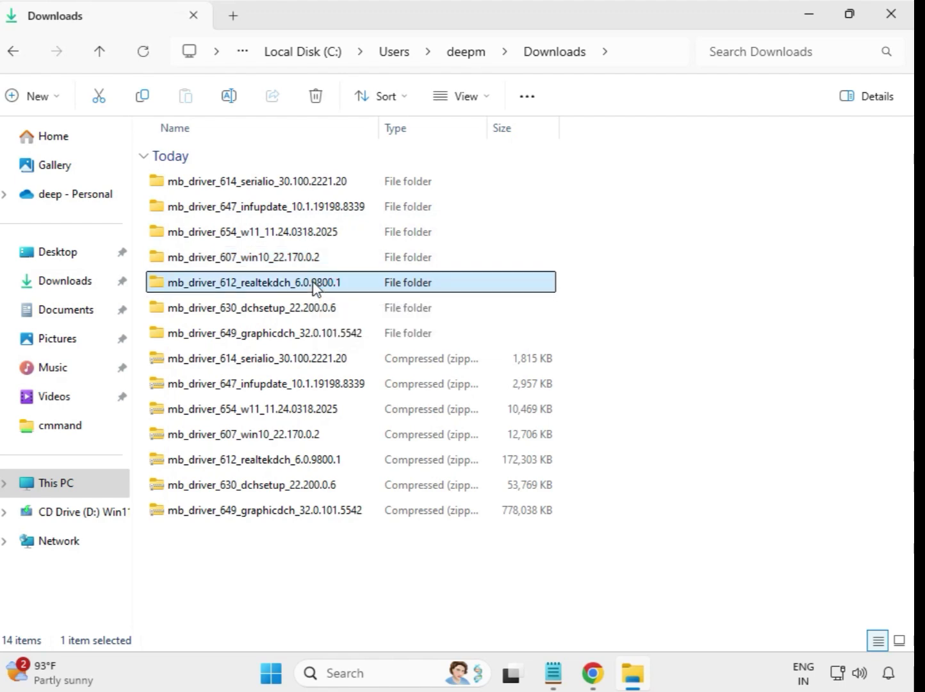
double_click(369, 286)
click(285, 185)
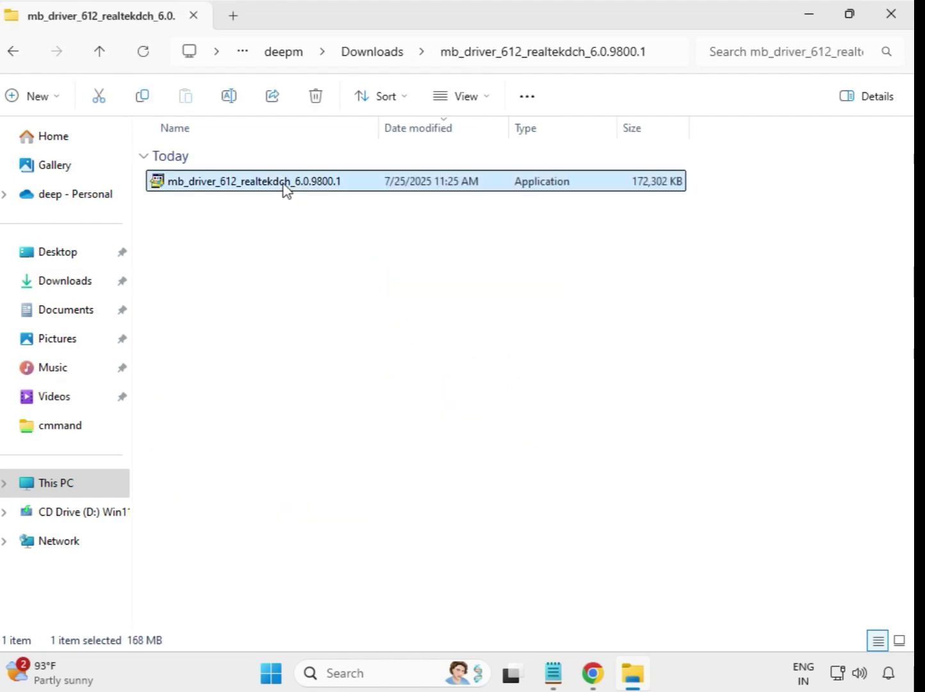
right_click(287, 188)
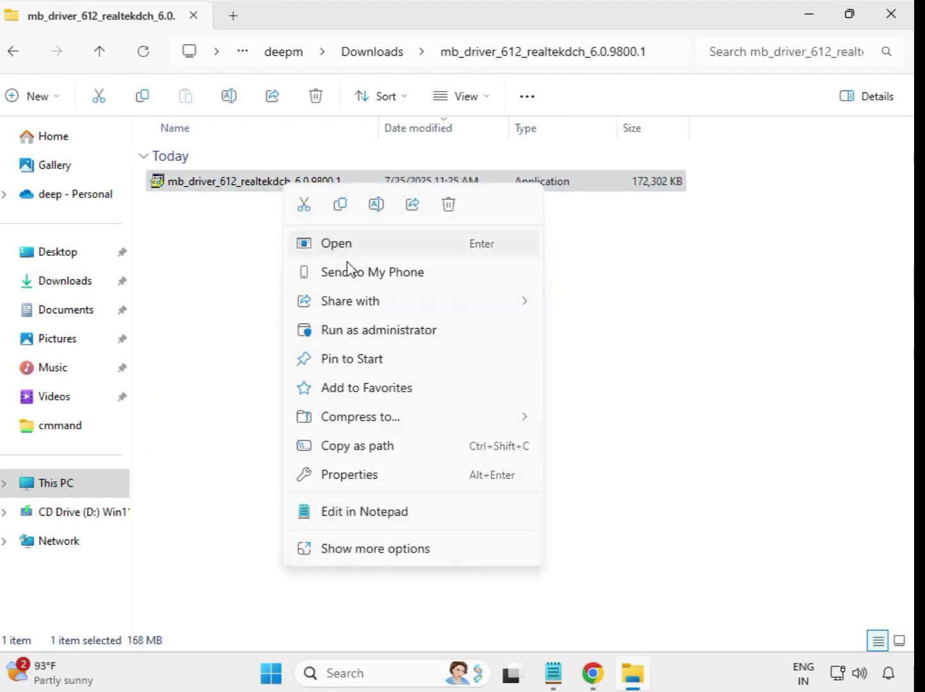
click(403, 338)
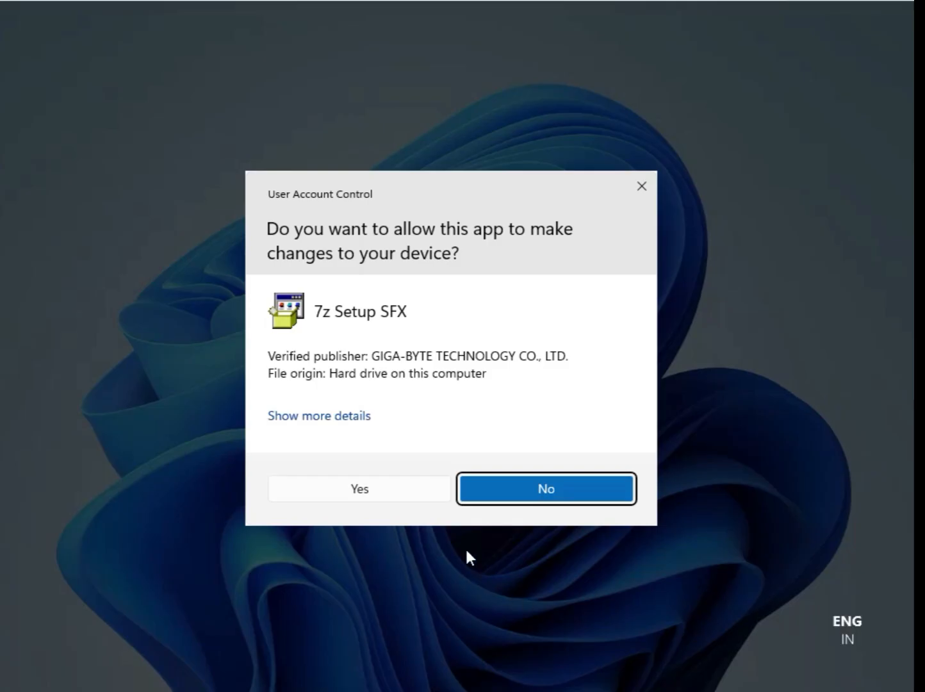
click(376, 485)
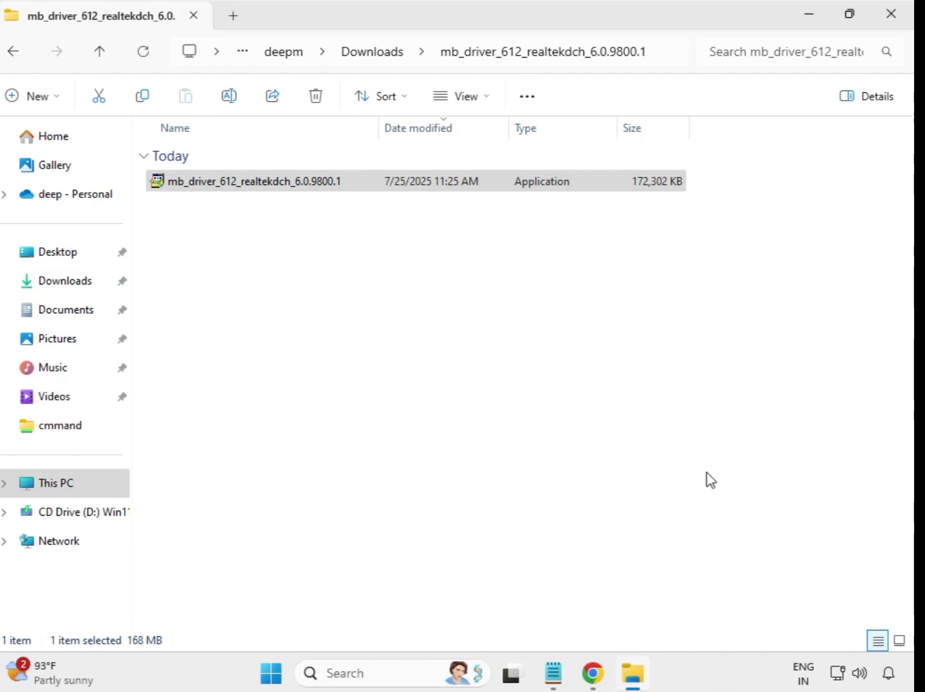
Return to Downloads, run the mb_driver_630_dchsetup_22.200.0.6 installer from its extracted folder as administrator and allow it to make changes.
click(375, 53)
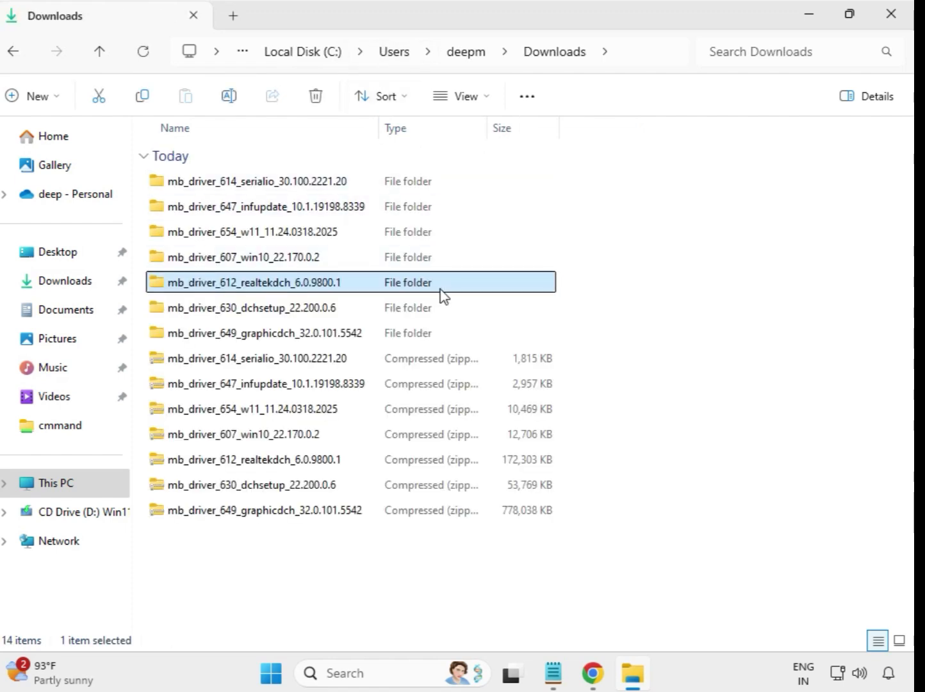
click(303, 310)
click(306, 330)
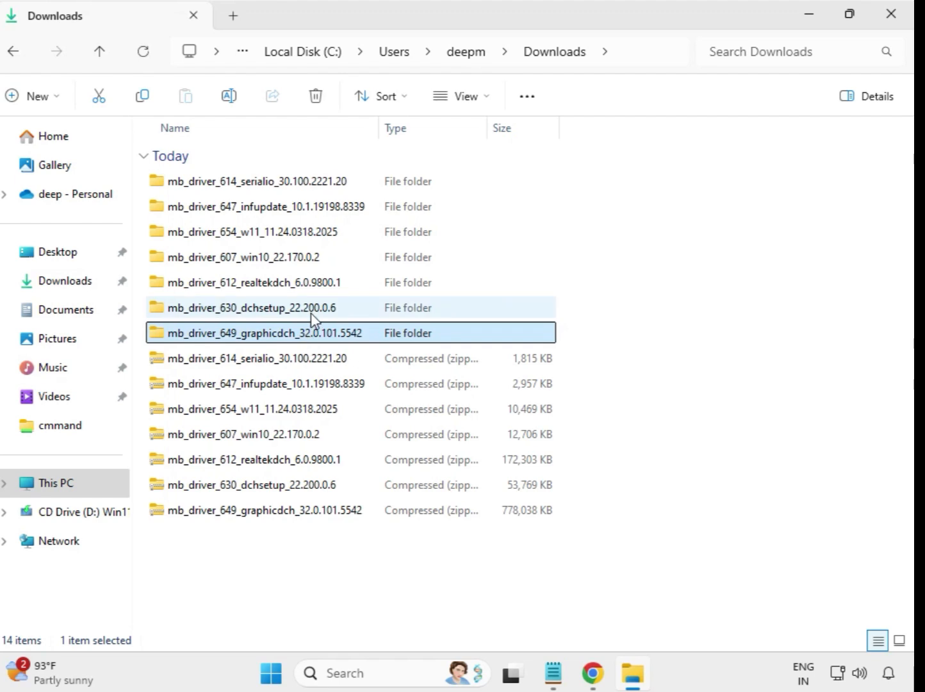
click(309, 313)
double_click(304, 314)
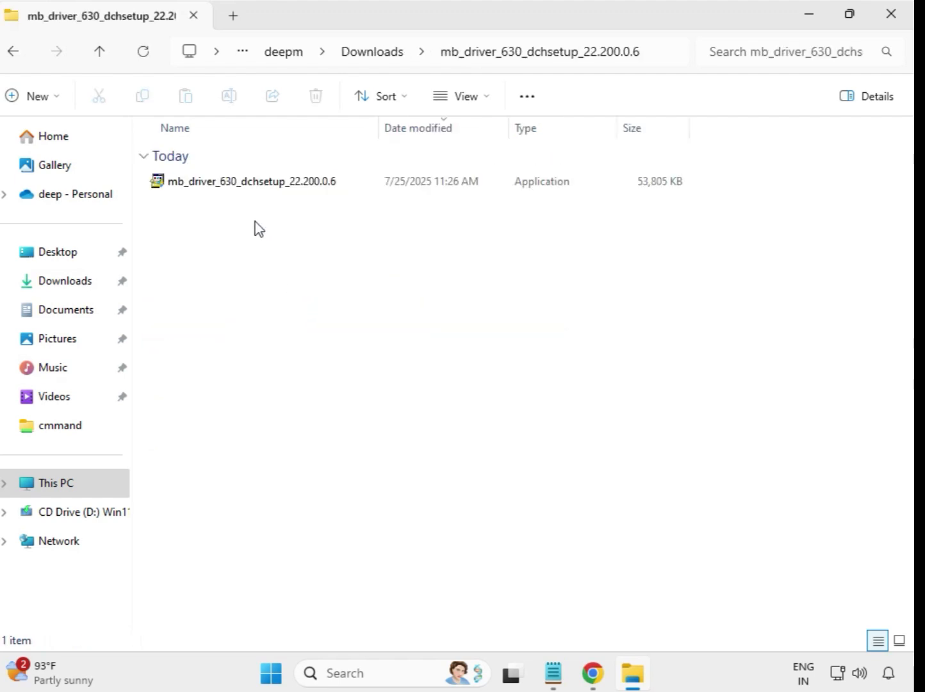
click(249, 187)
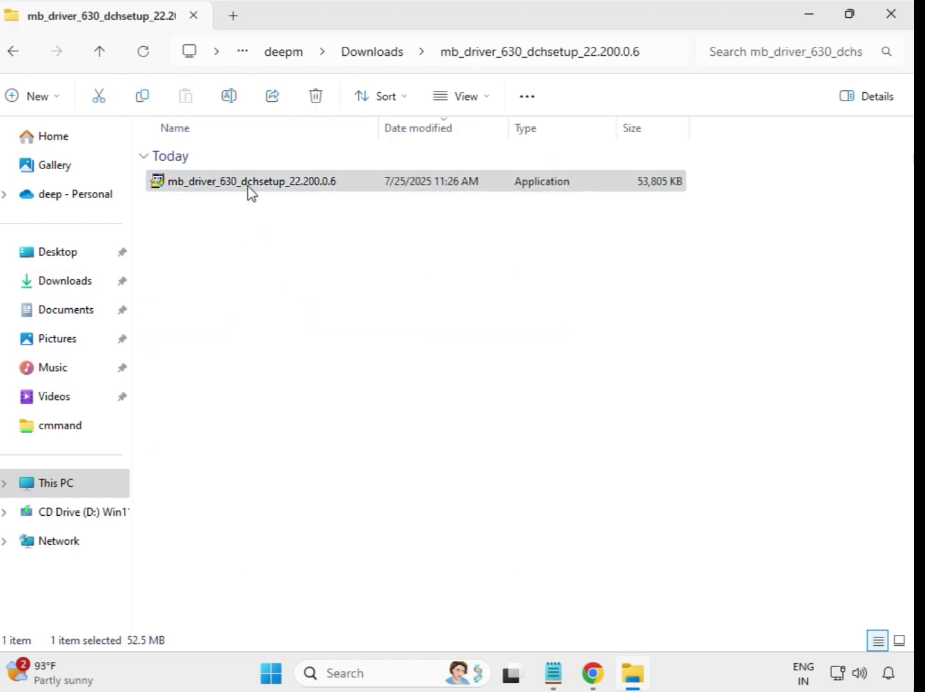
right_click(249, 187)
click(352, 334)
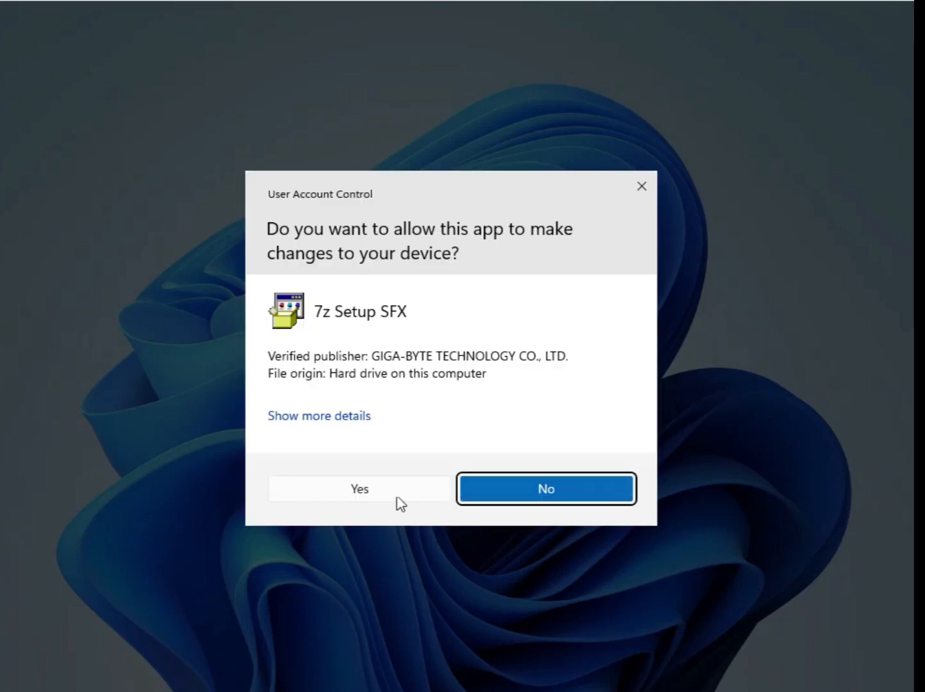
click(383, 497)
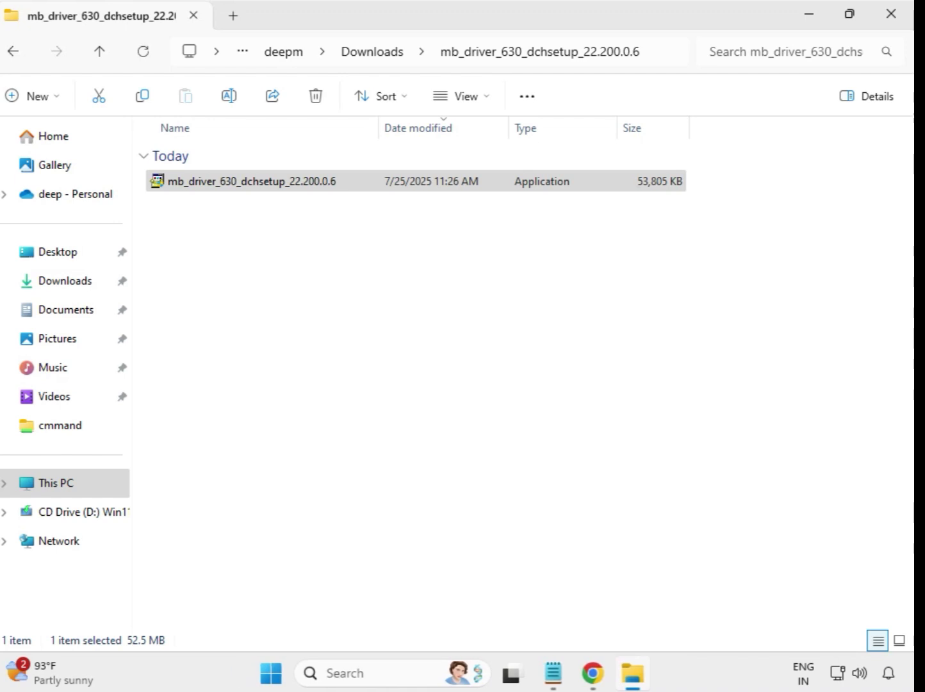
Return to Downloads, run the mb_driver_649_graphicdch_32.0.101.5542 installer from its extracted folder as administrator and allow it to make changes.
click(370, 54)
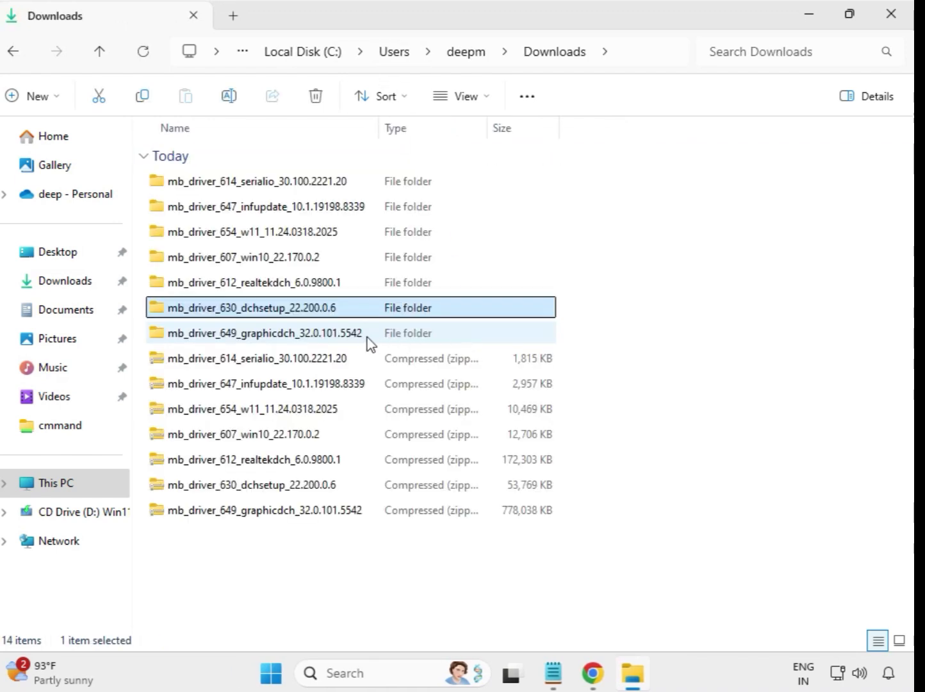
click(282, 330)
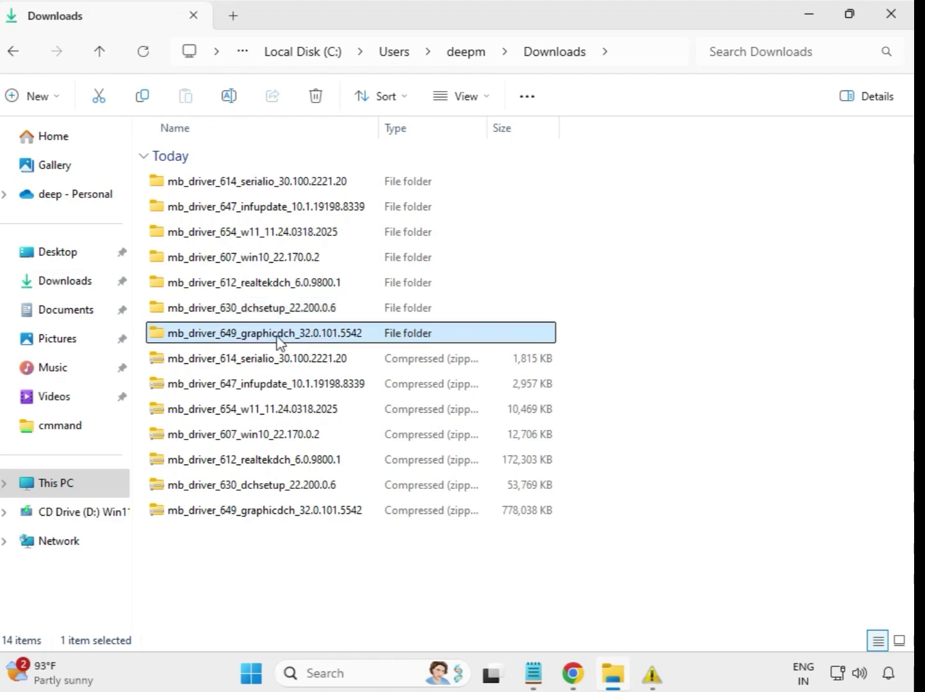
double_click(291, 334)
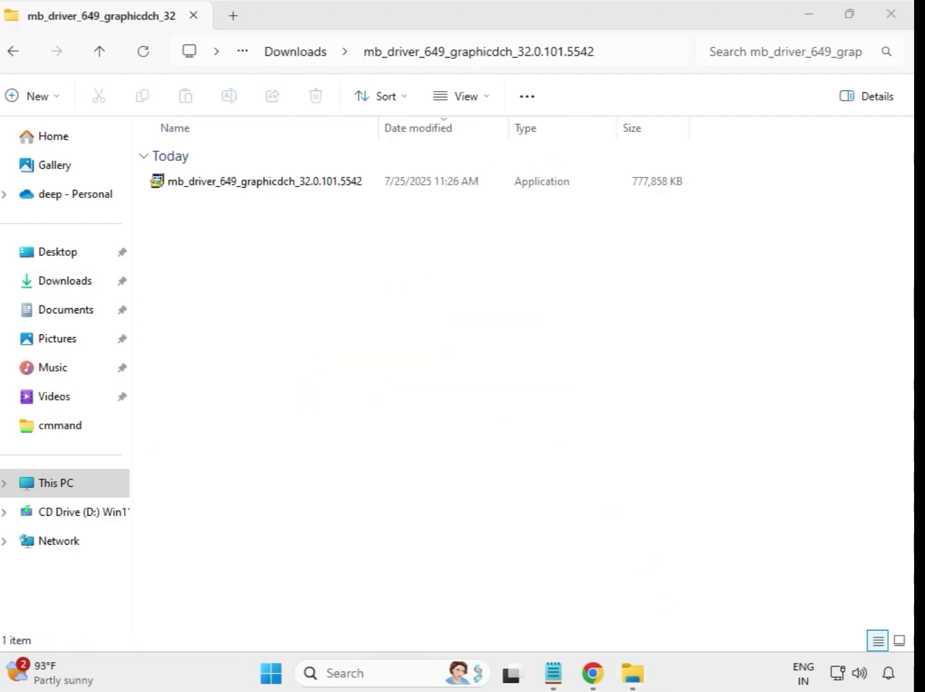
click(299, 182)
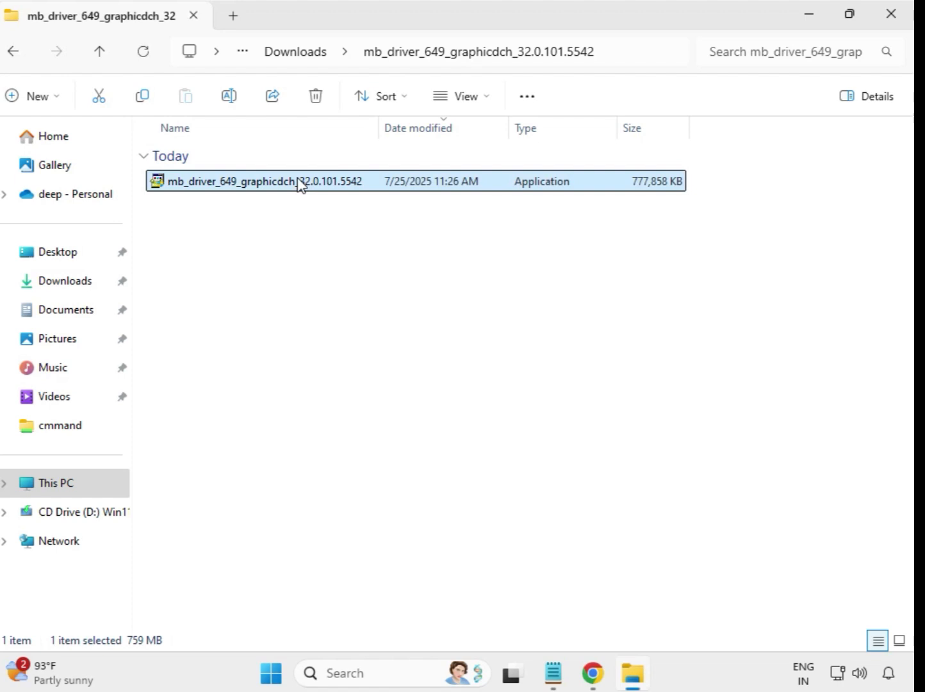
right_click(309, 195)
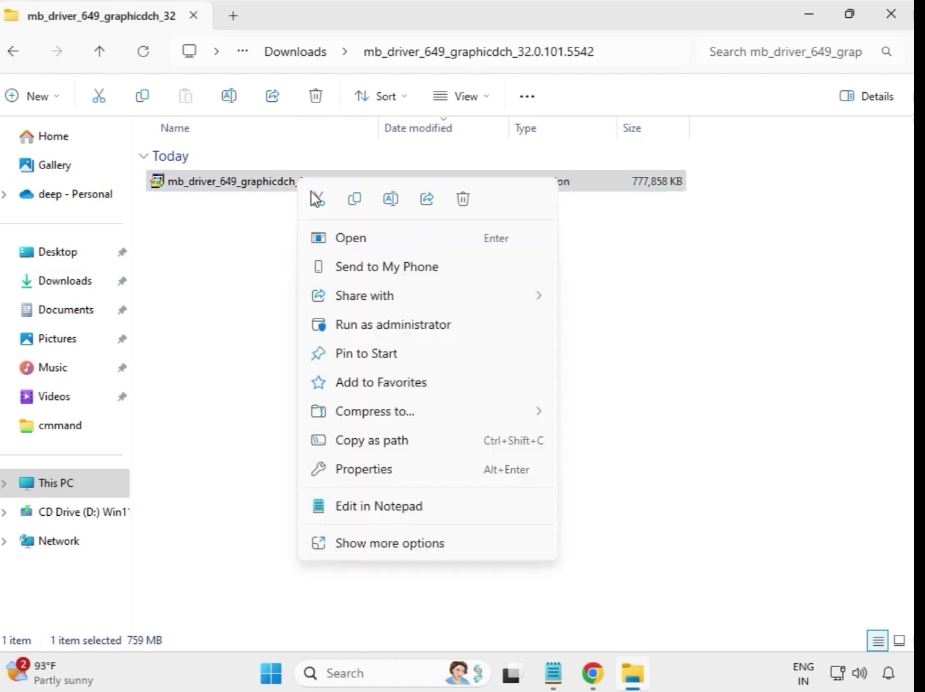
click(390, 325)
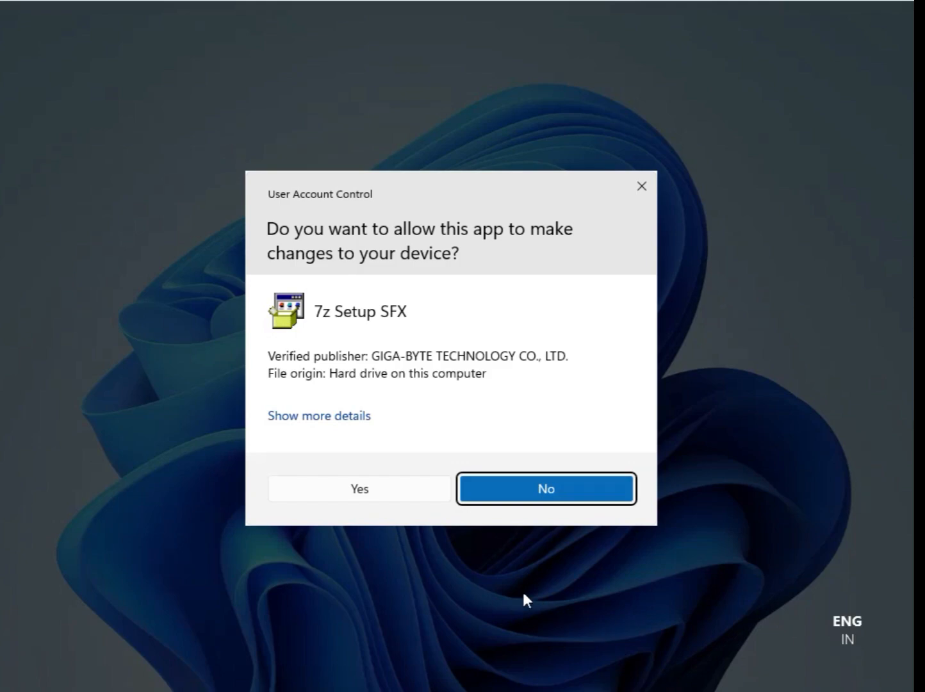
click(367, 491)
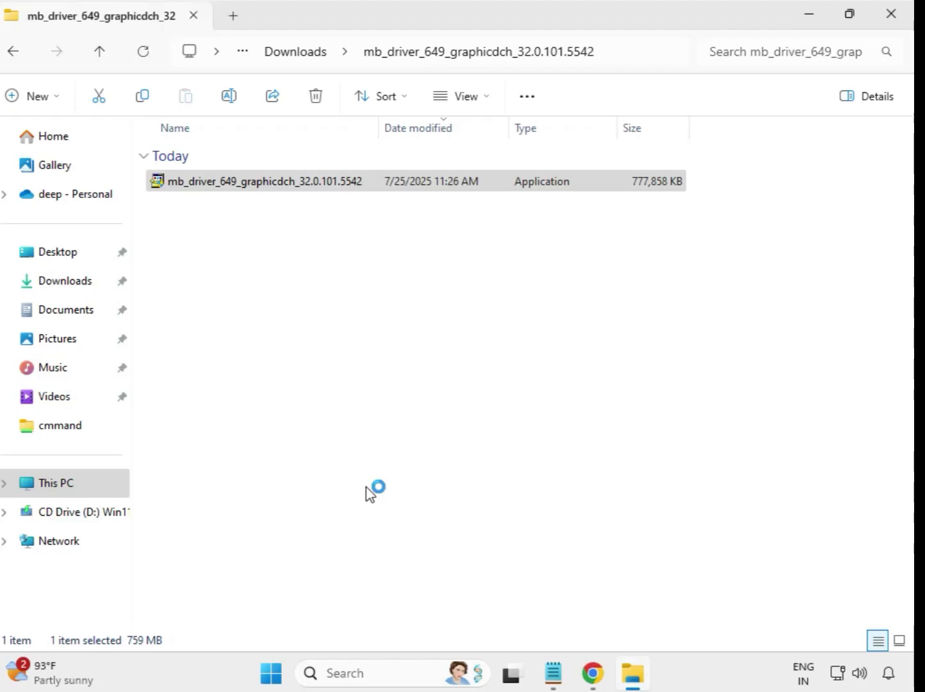